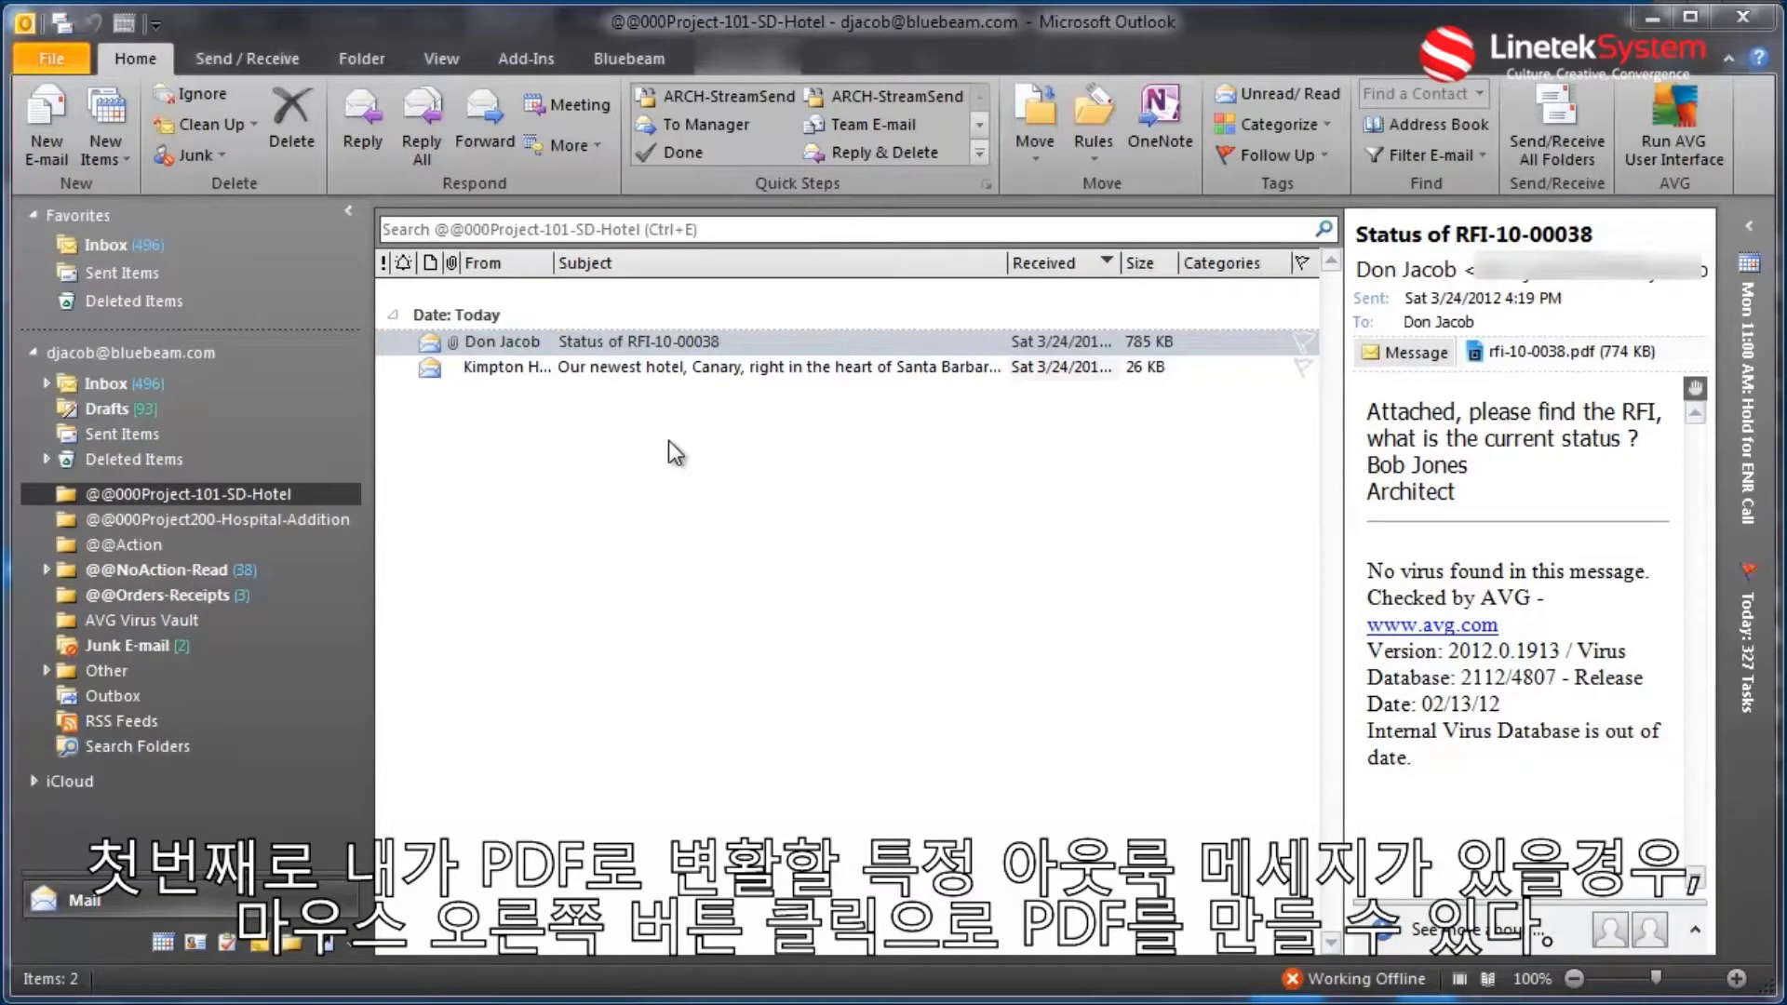
Use Create PDF to save the Status of RFI-10-00038 message as a PDF, keeping the suggested file name.
right_click(656, 344)
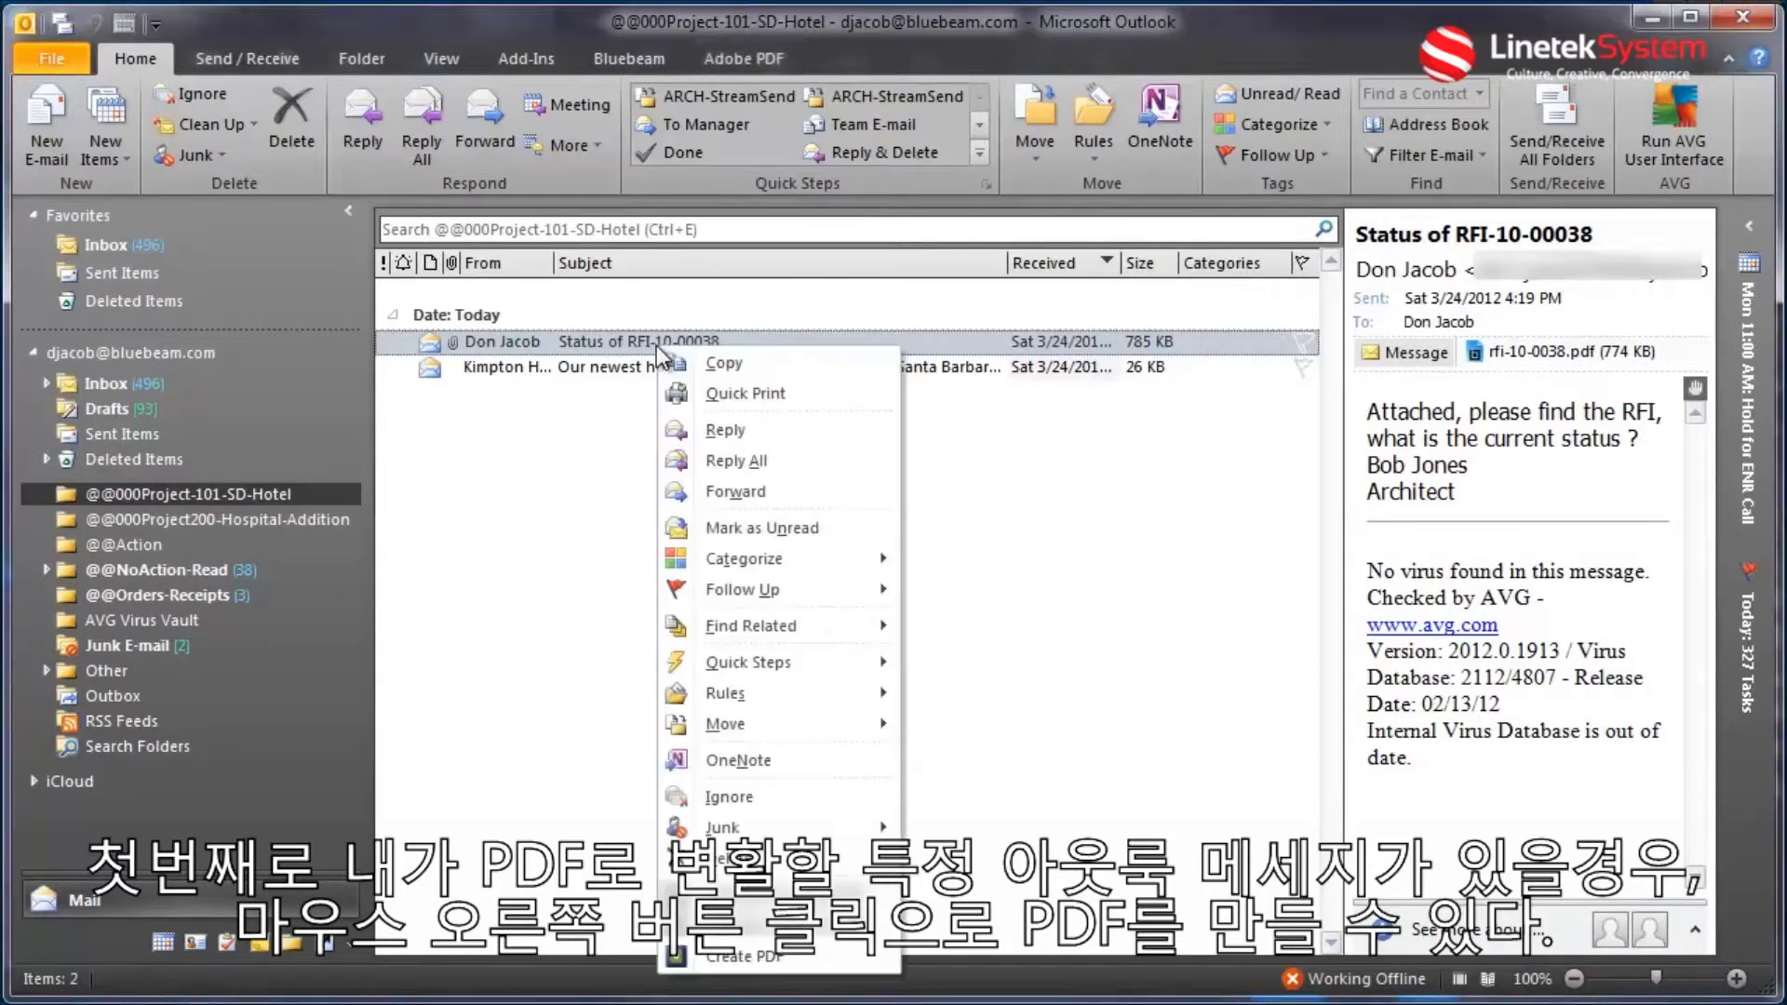
click(780, 960)
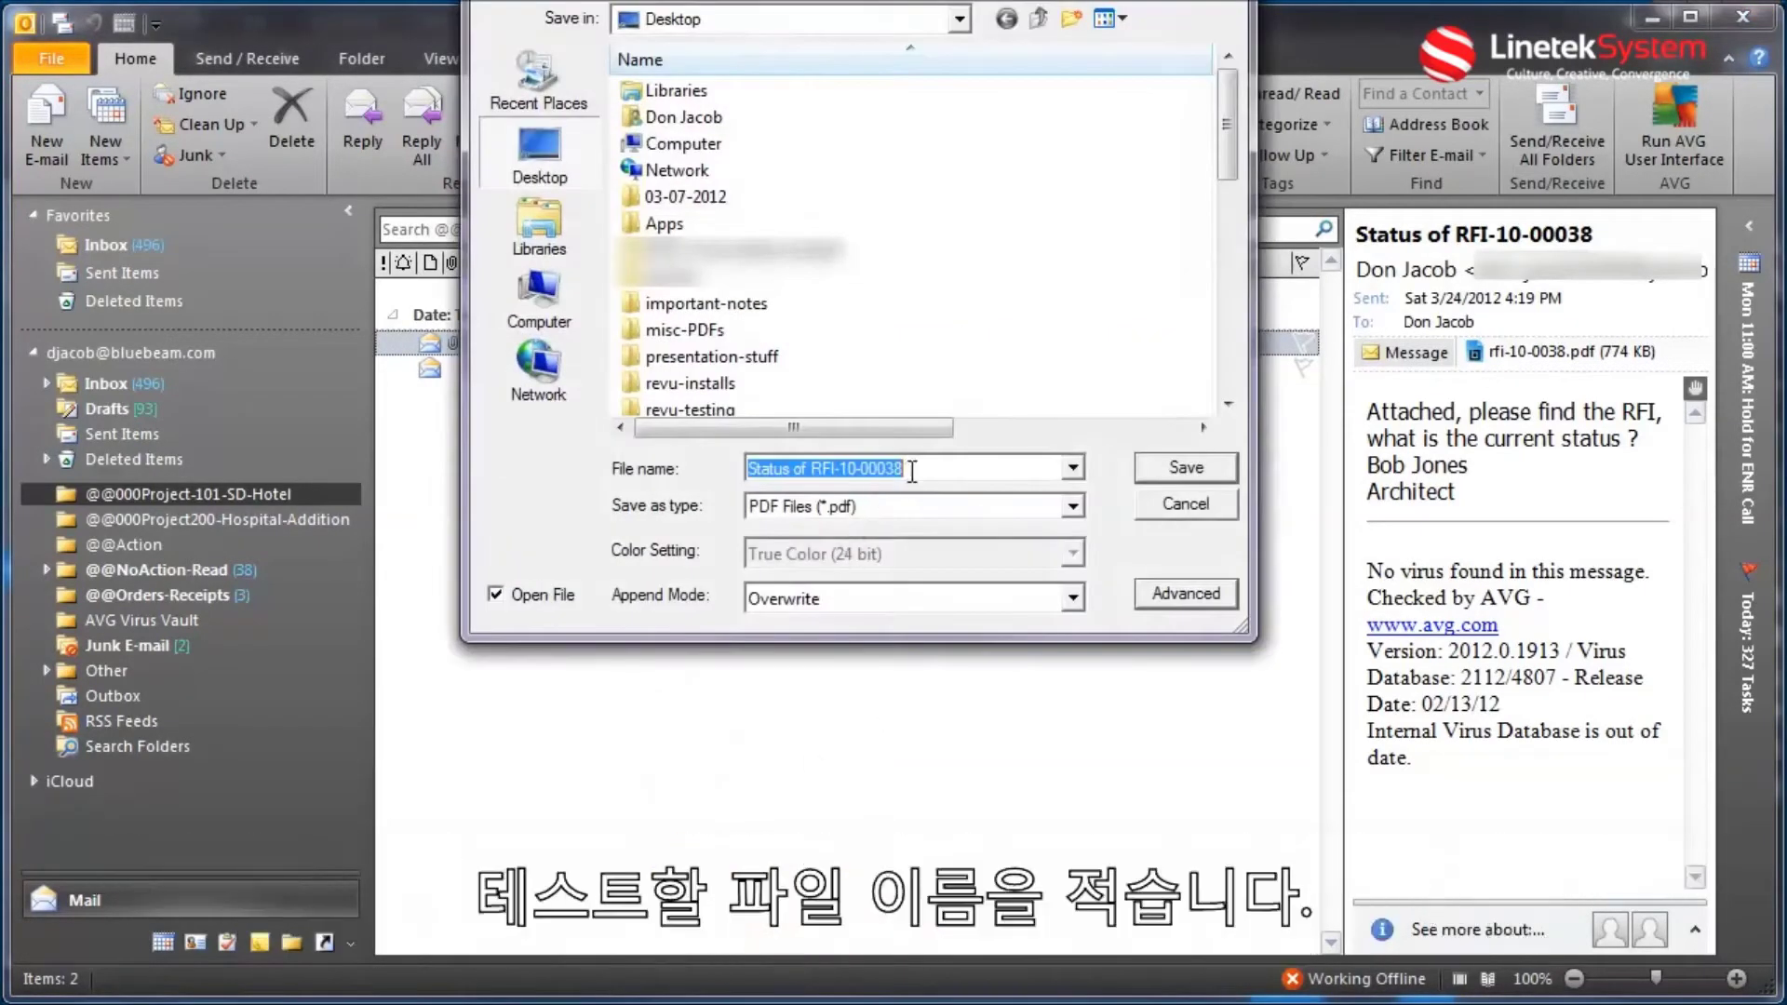
click(912, 472)
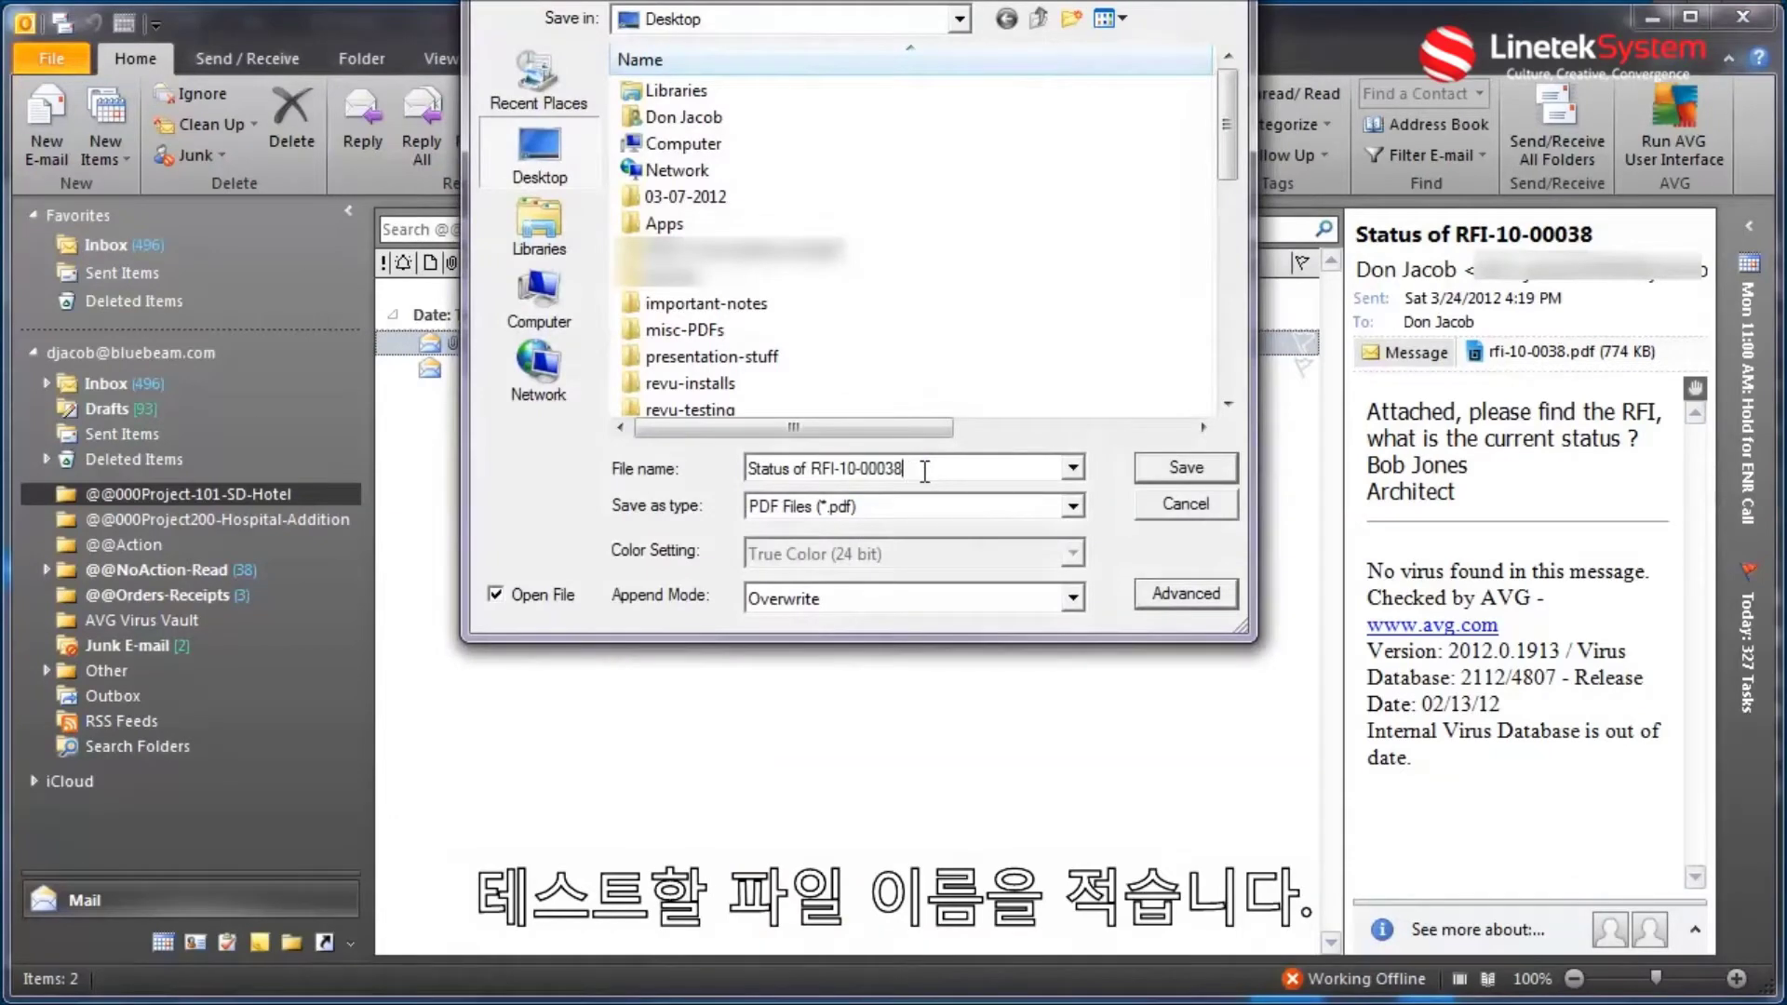
click(1212, 470)
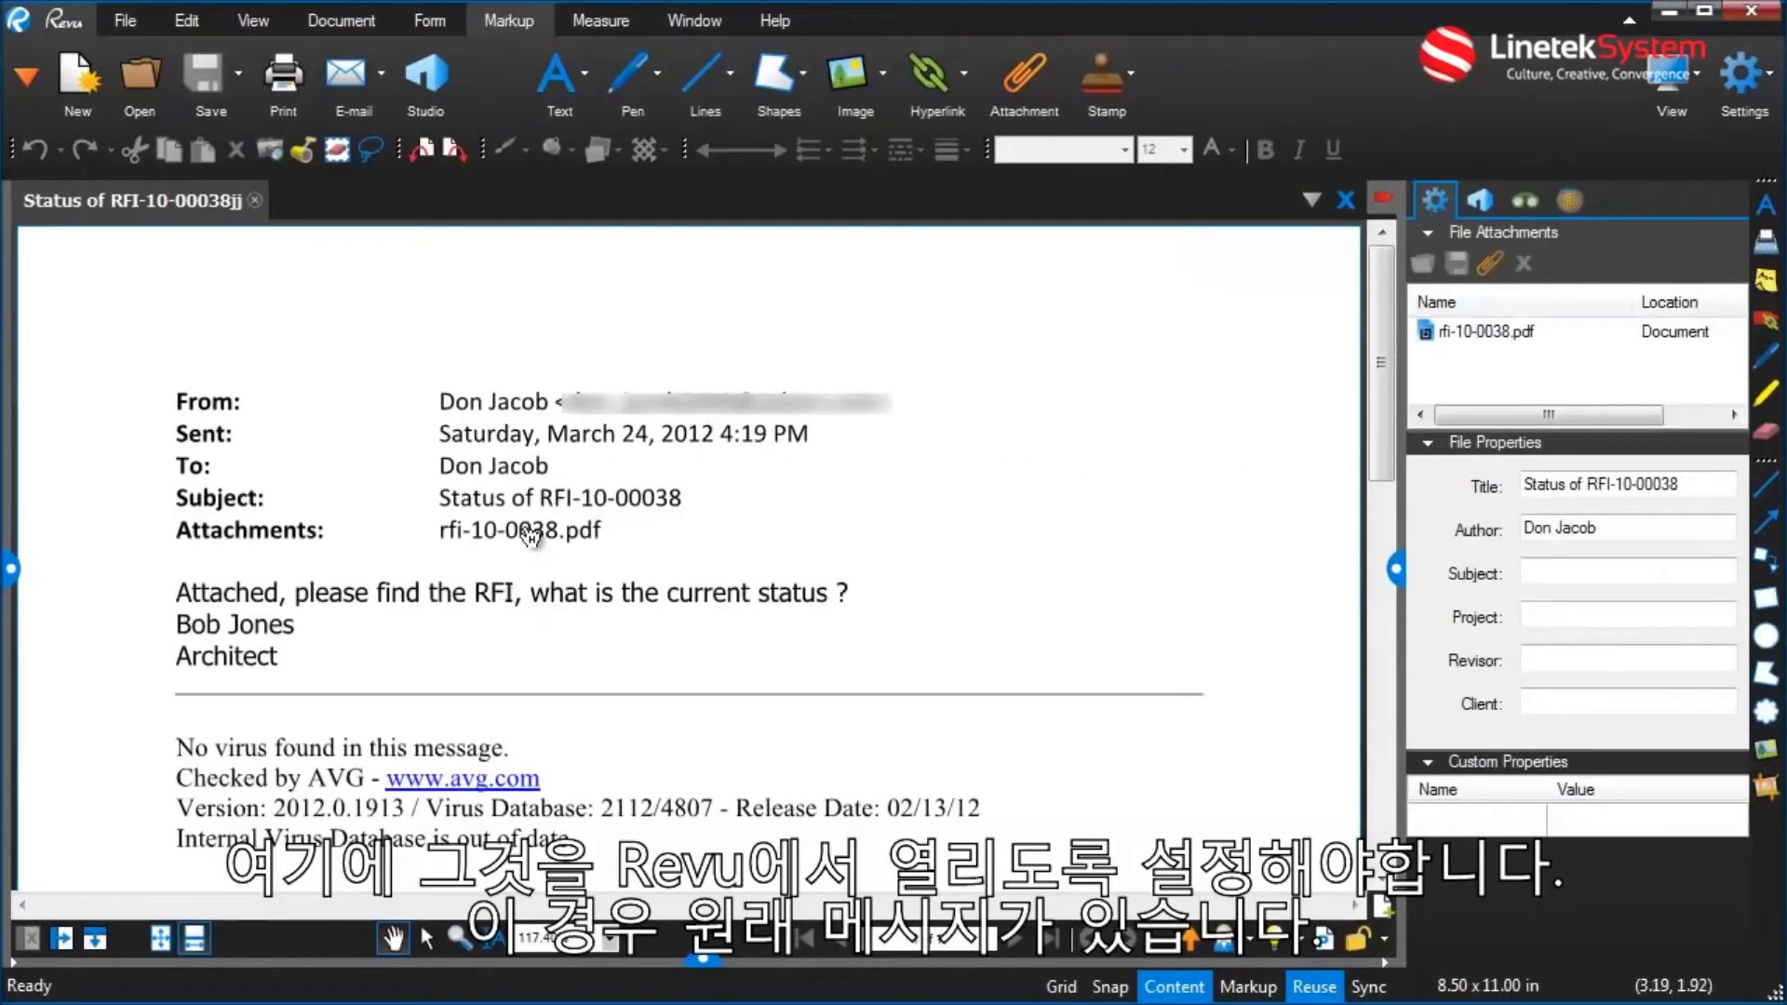
View the converted message at Fit Page and Fit Width, check the rfi-10-0038.pdf attachment, then close both PDFs.
click(163, 948)
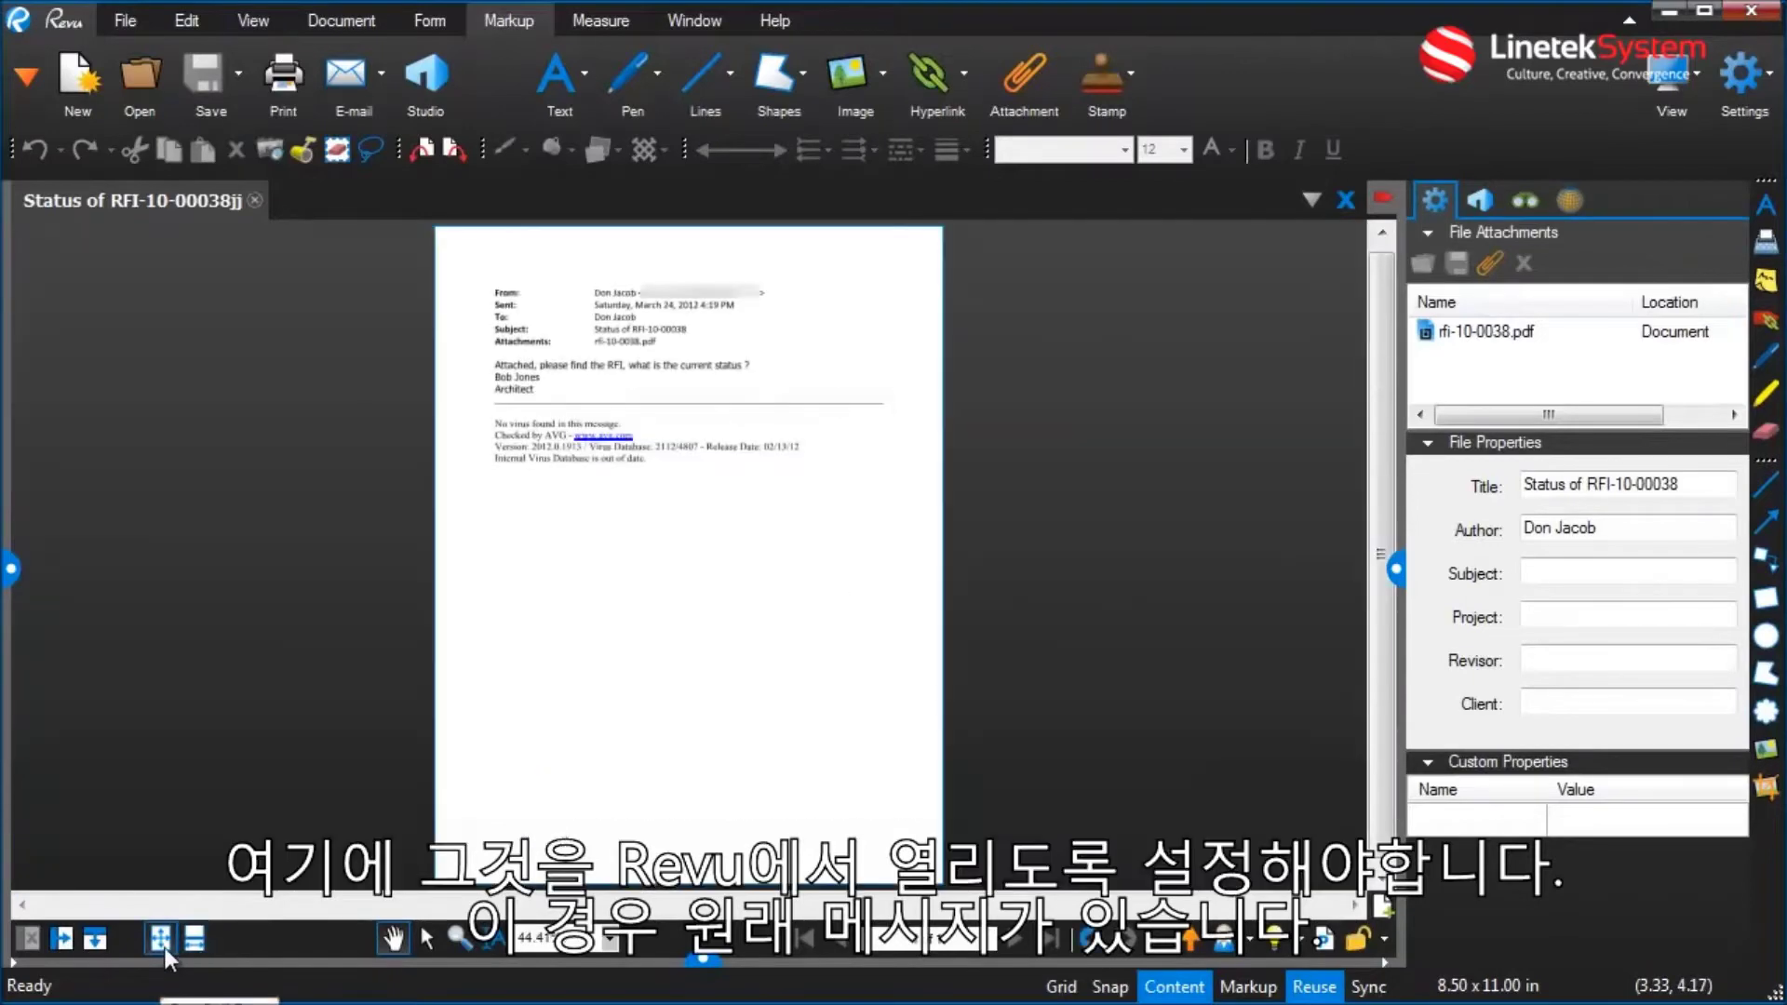
click(196, 942)
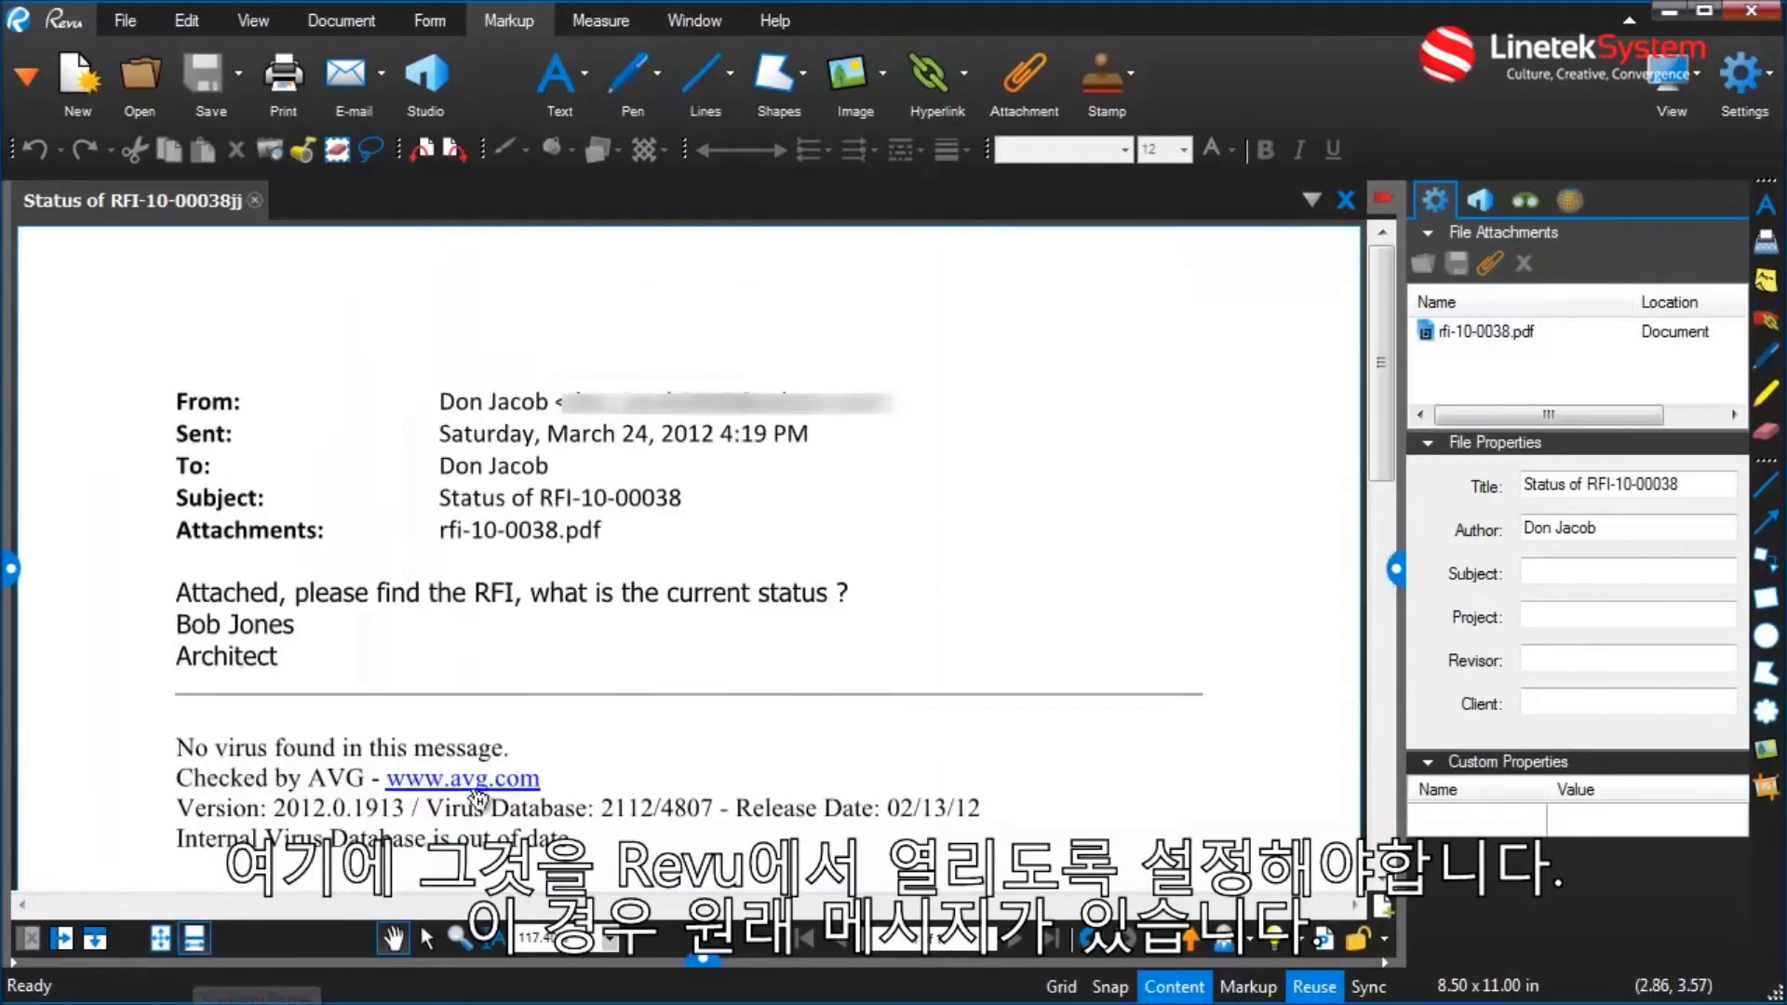
click(537, 534)
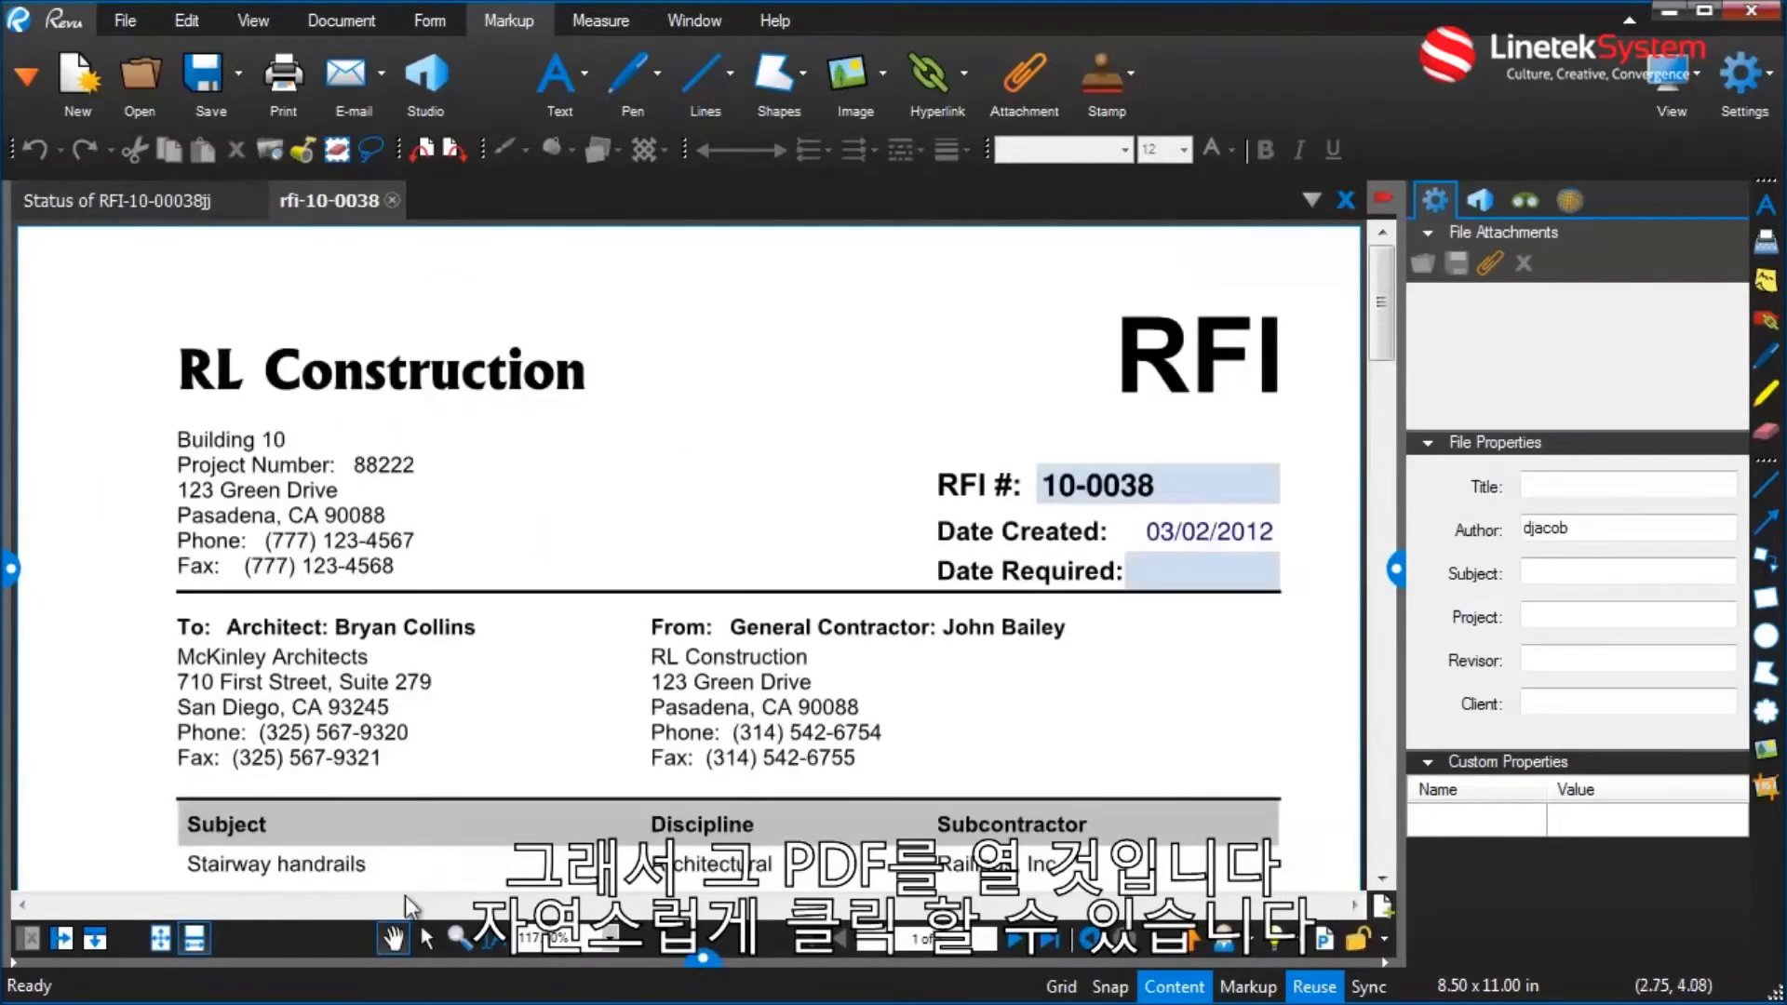
click(161, 938)
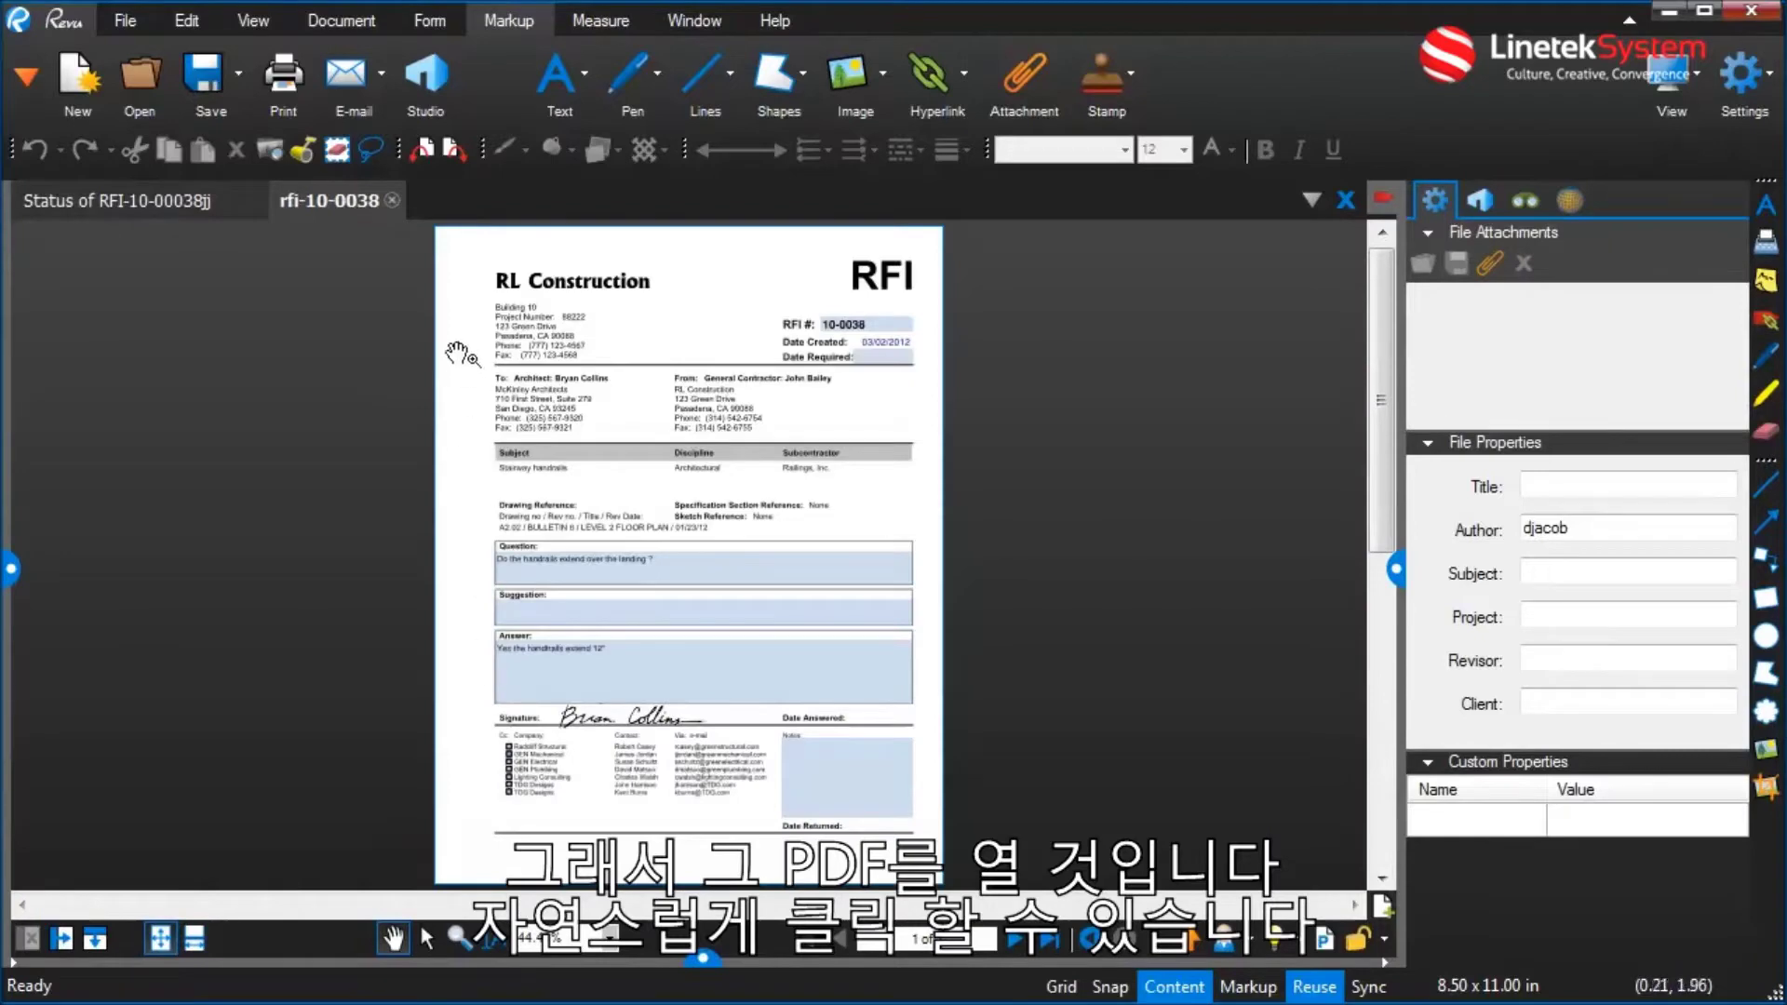
click(393, 200)
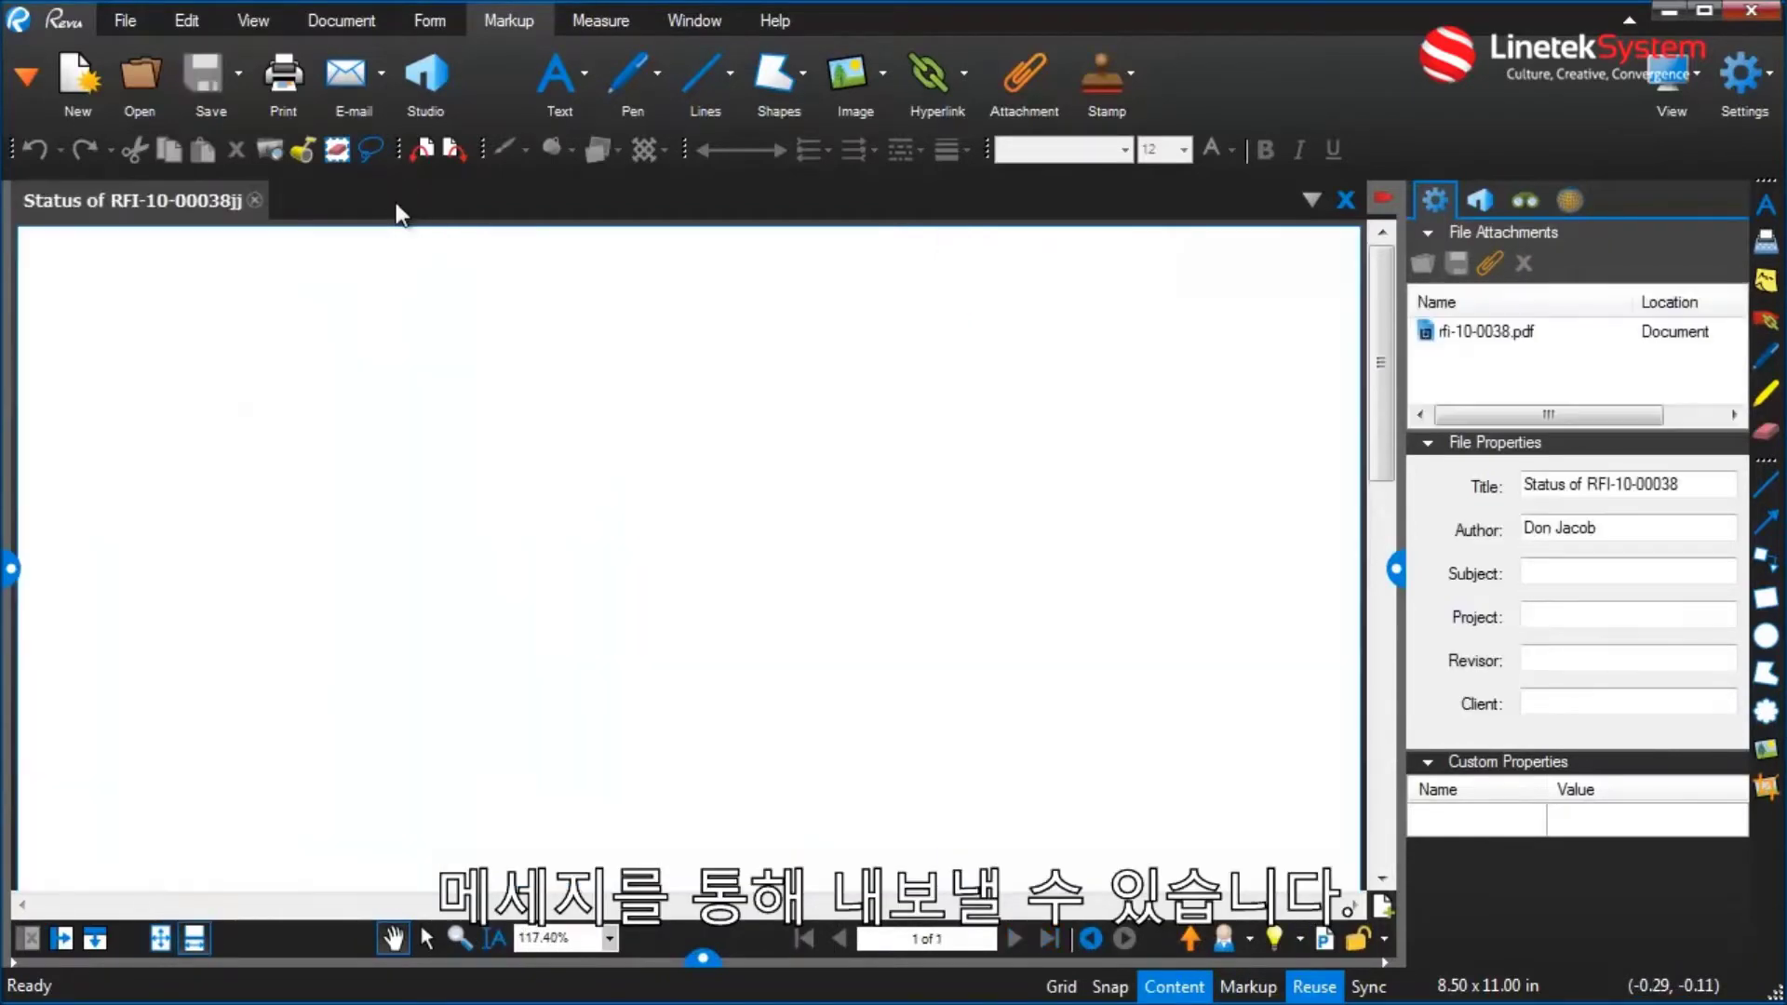
click(254, 200)
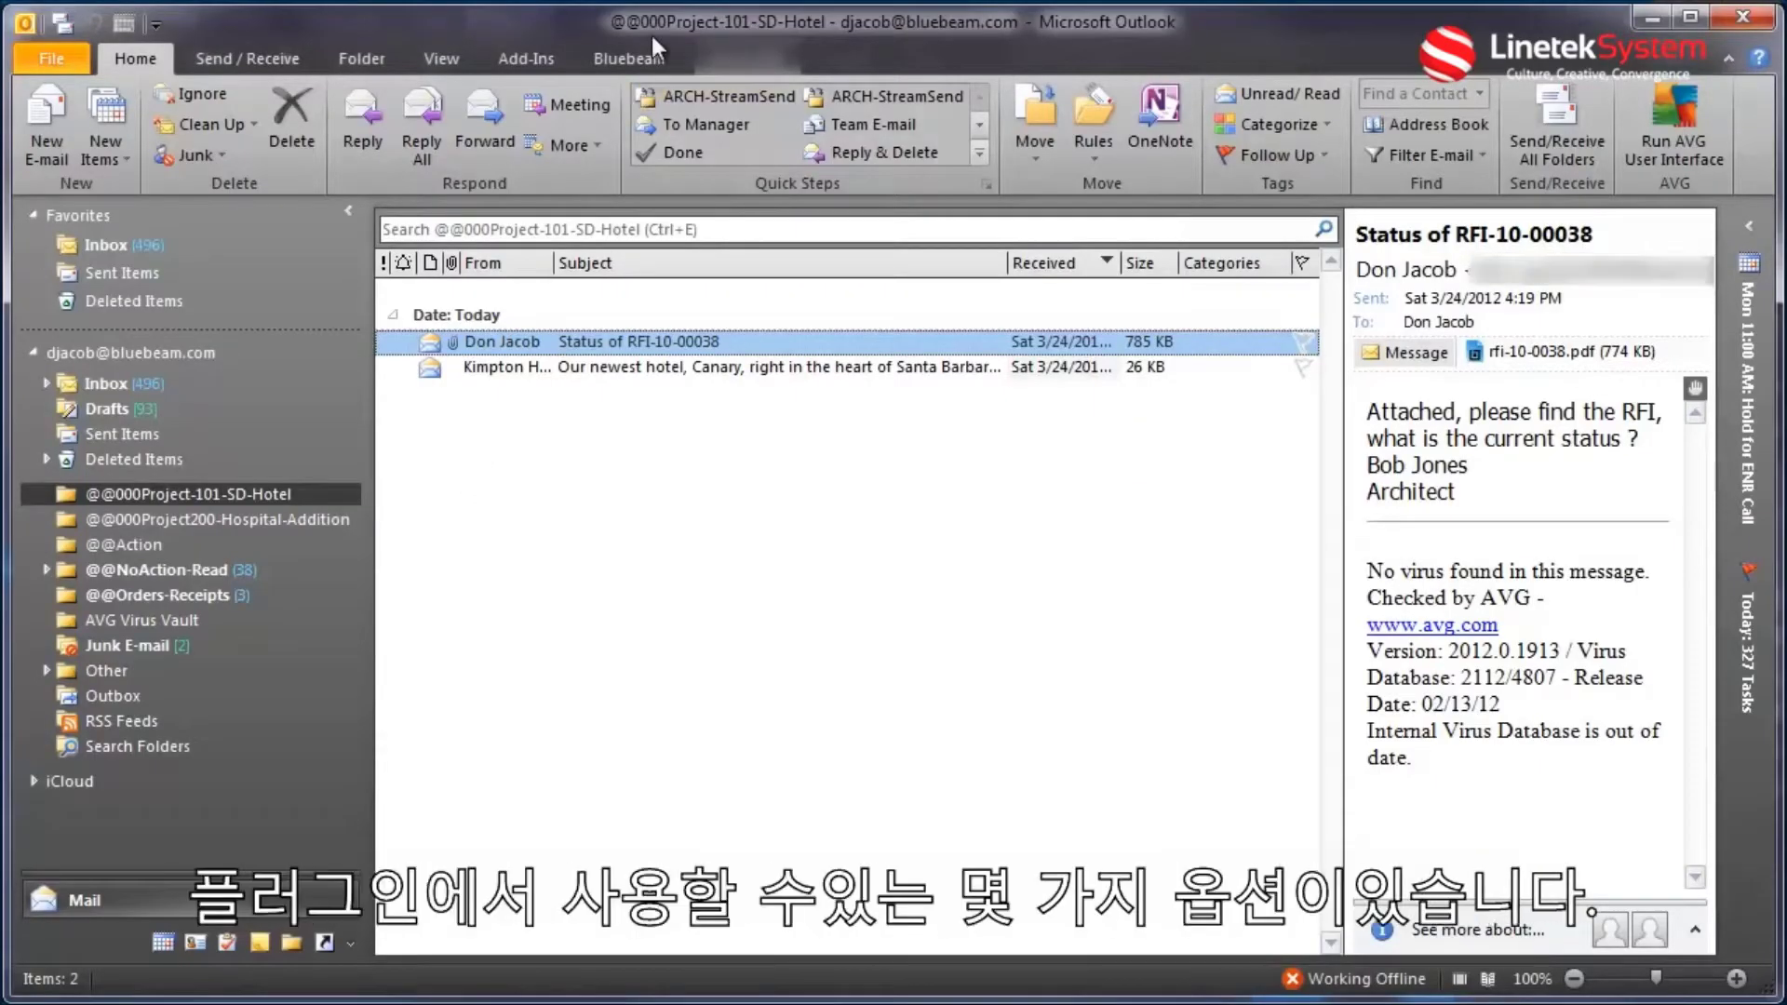
In Bluebeam's Change Settings, review the PDF Security, Stamps and Page Setup tabs, then cancel without changes.
click(635, 57)
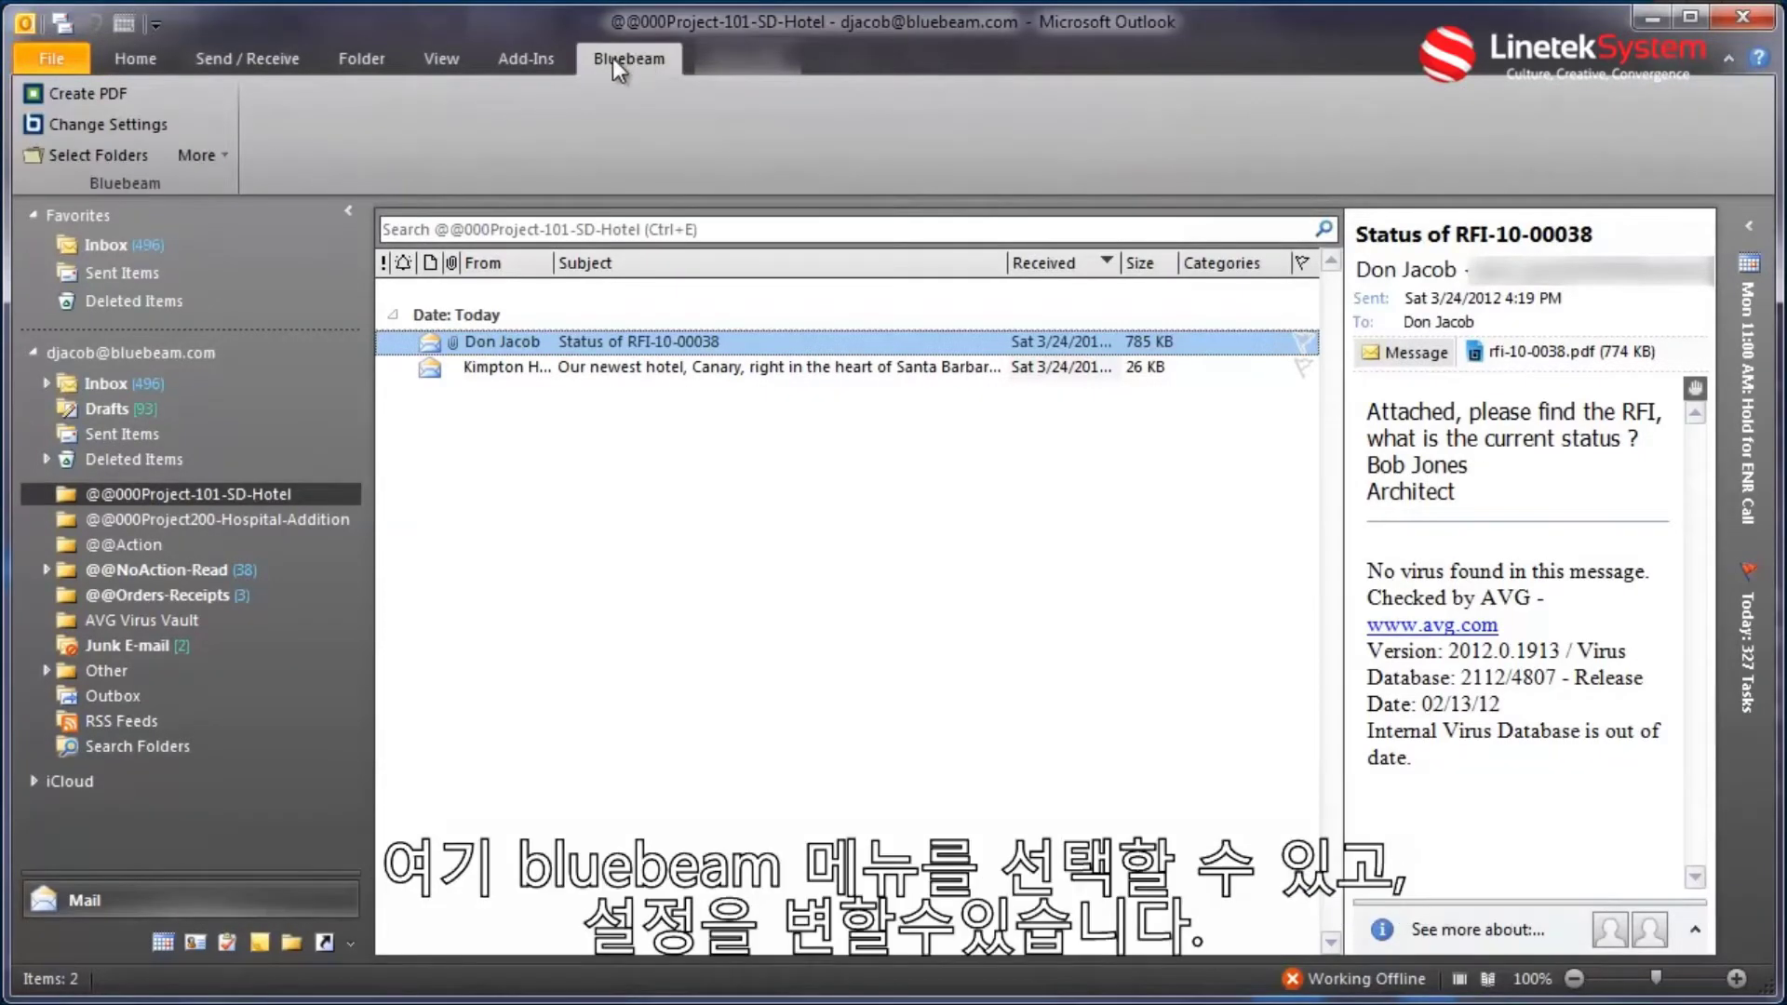
click(97, 117)
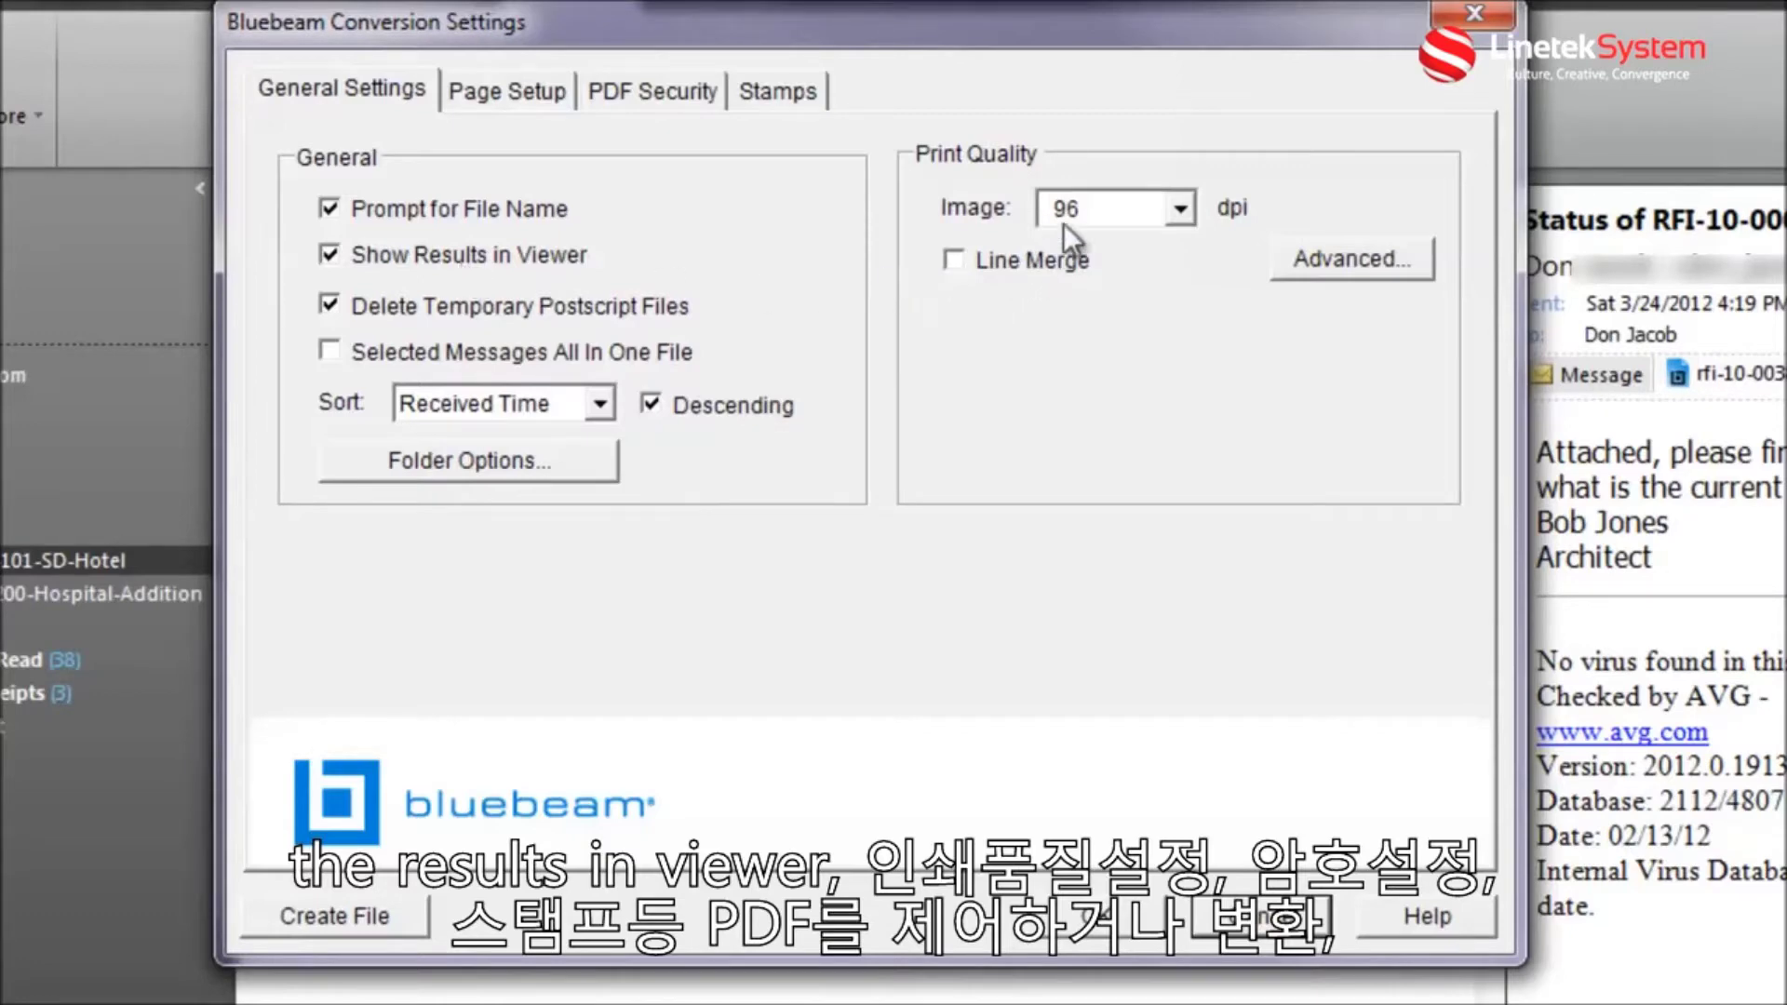
click(655, 101)
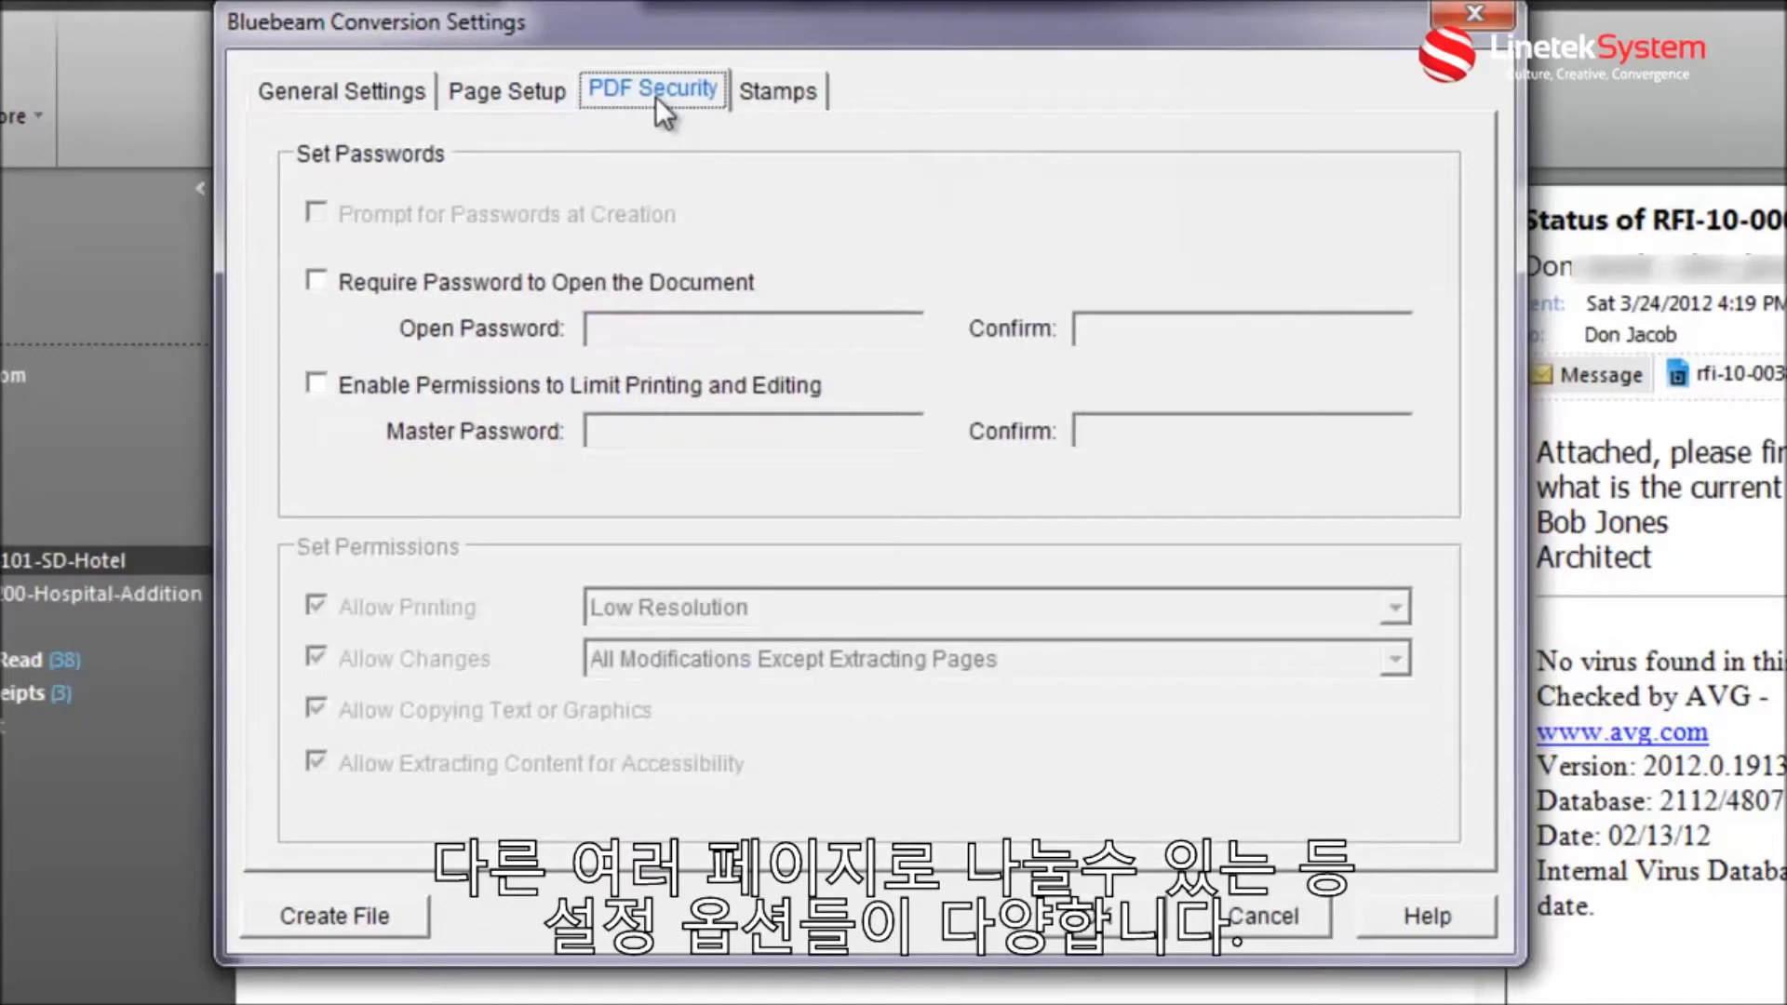
click(781, 92)
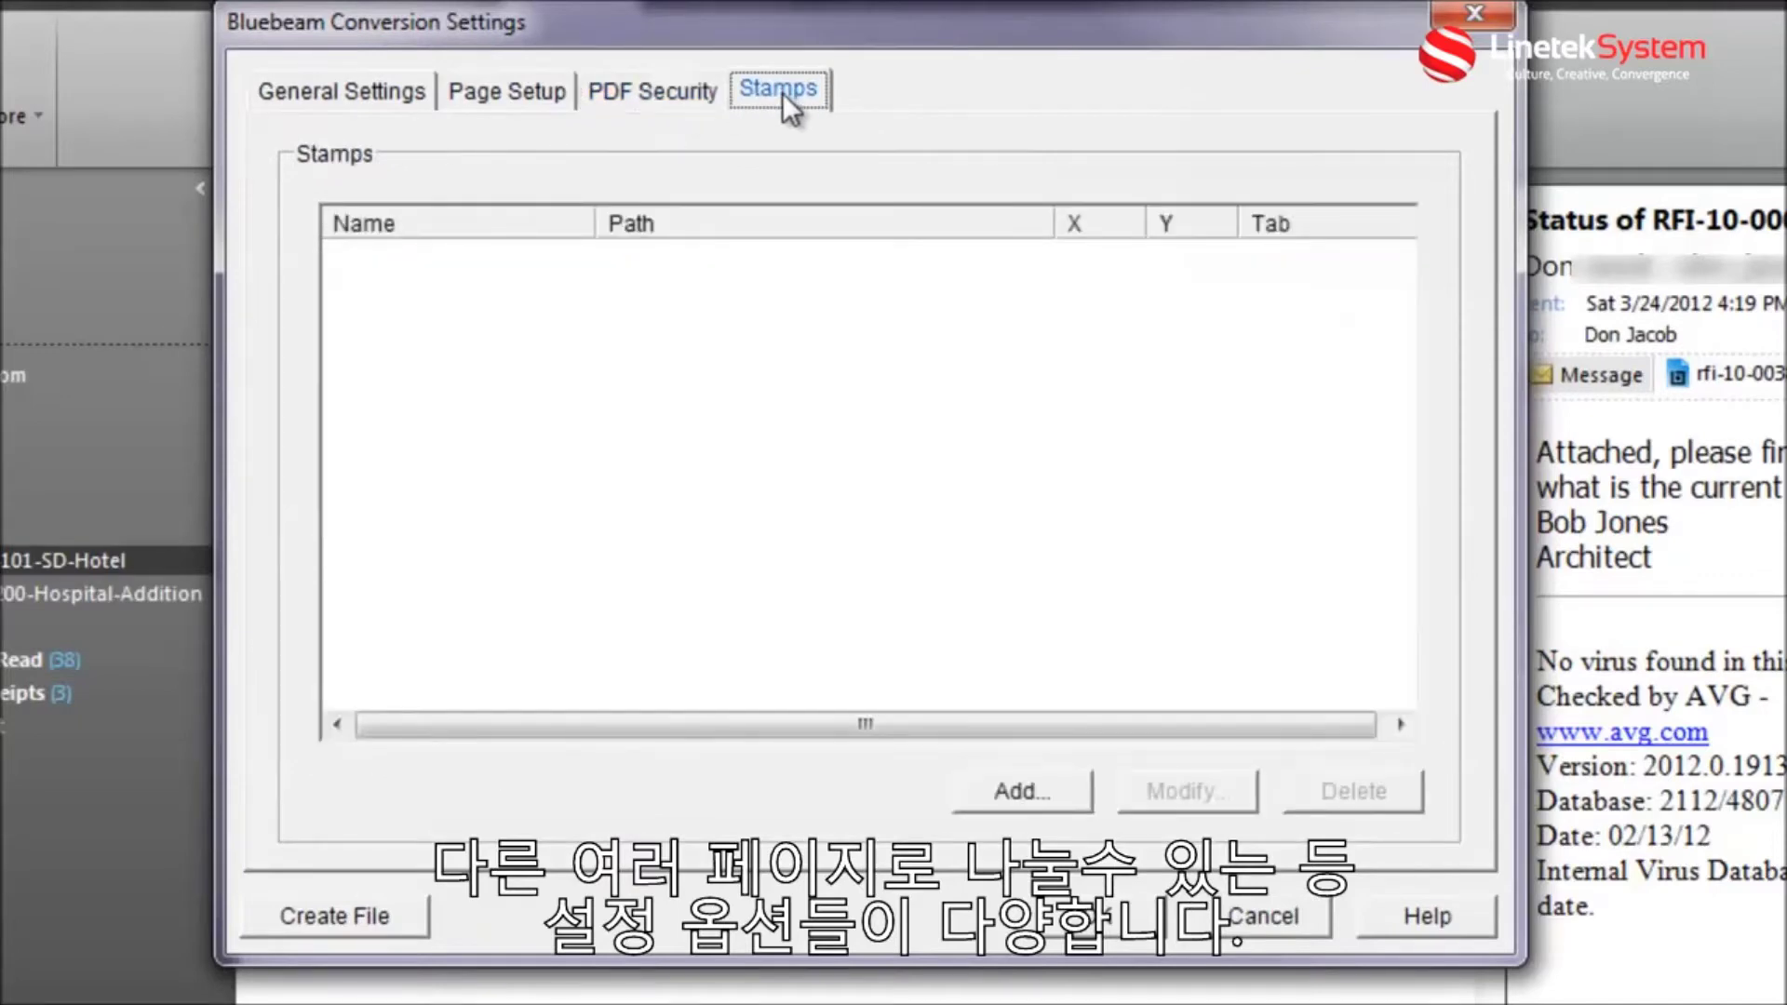
click(510, 93)
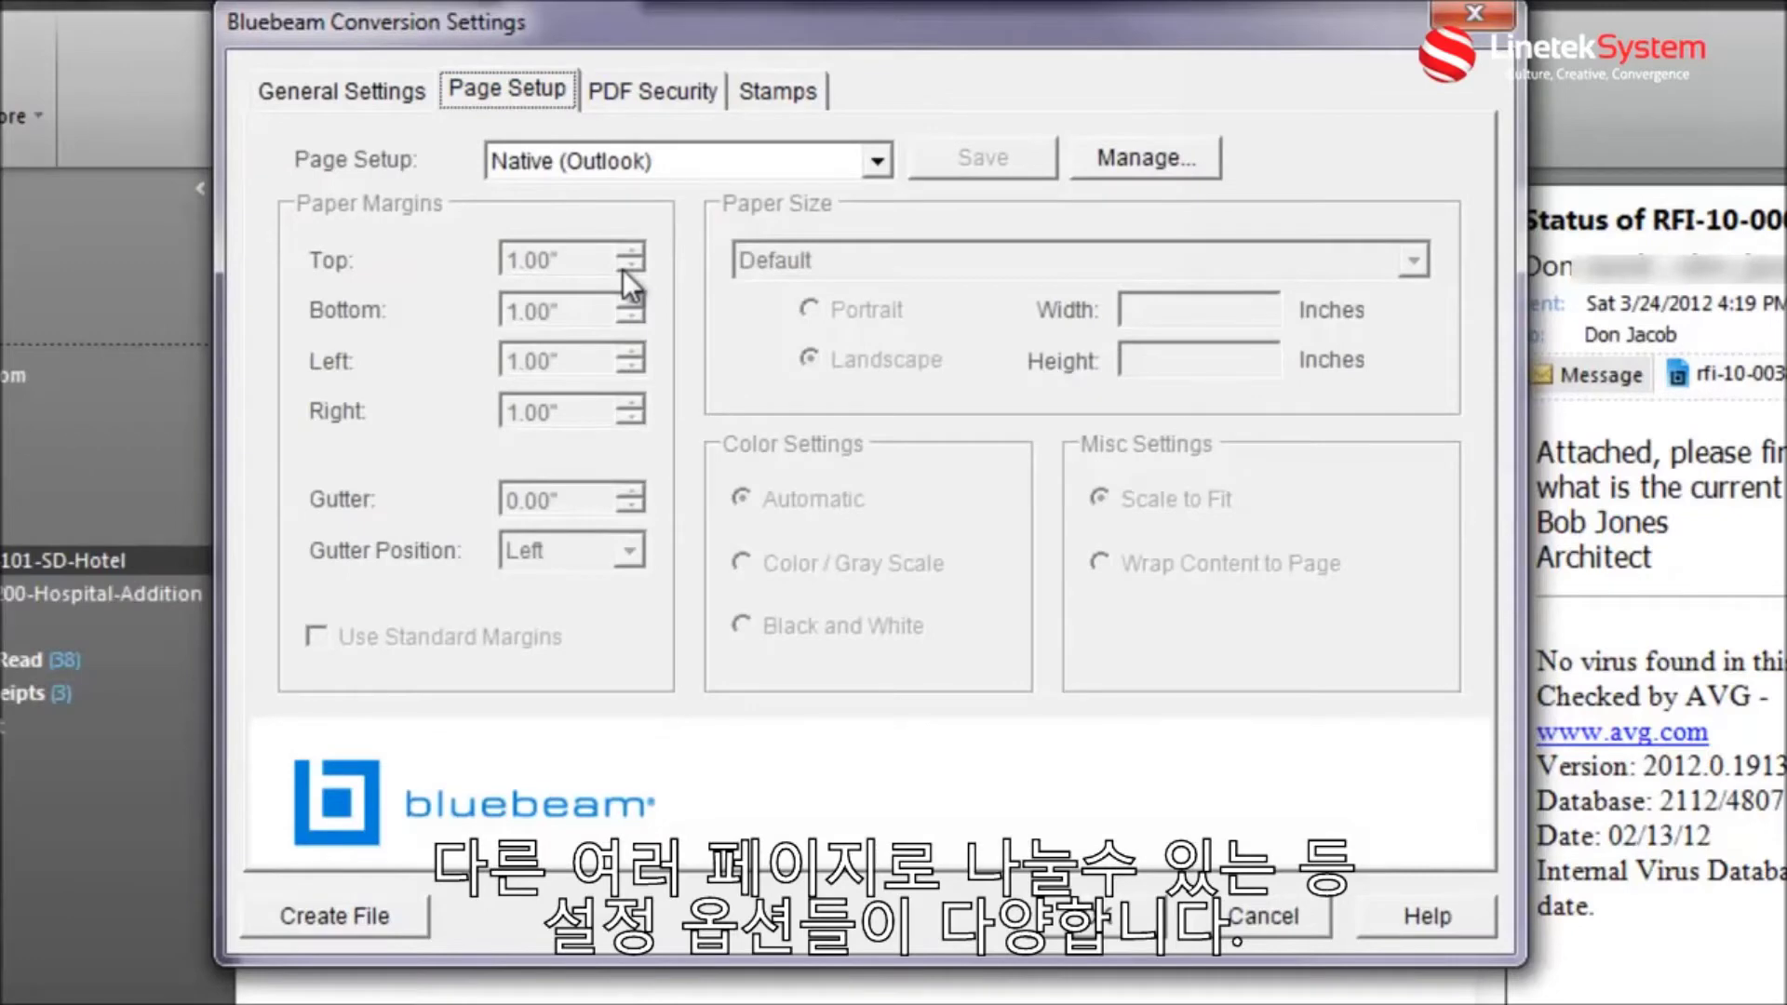
click(1256, 915)
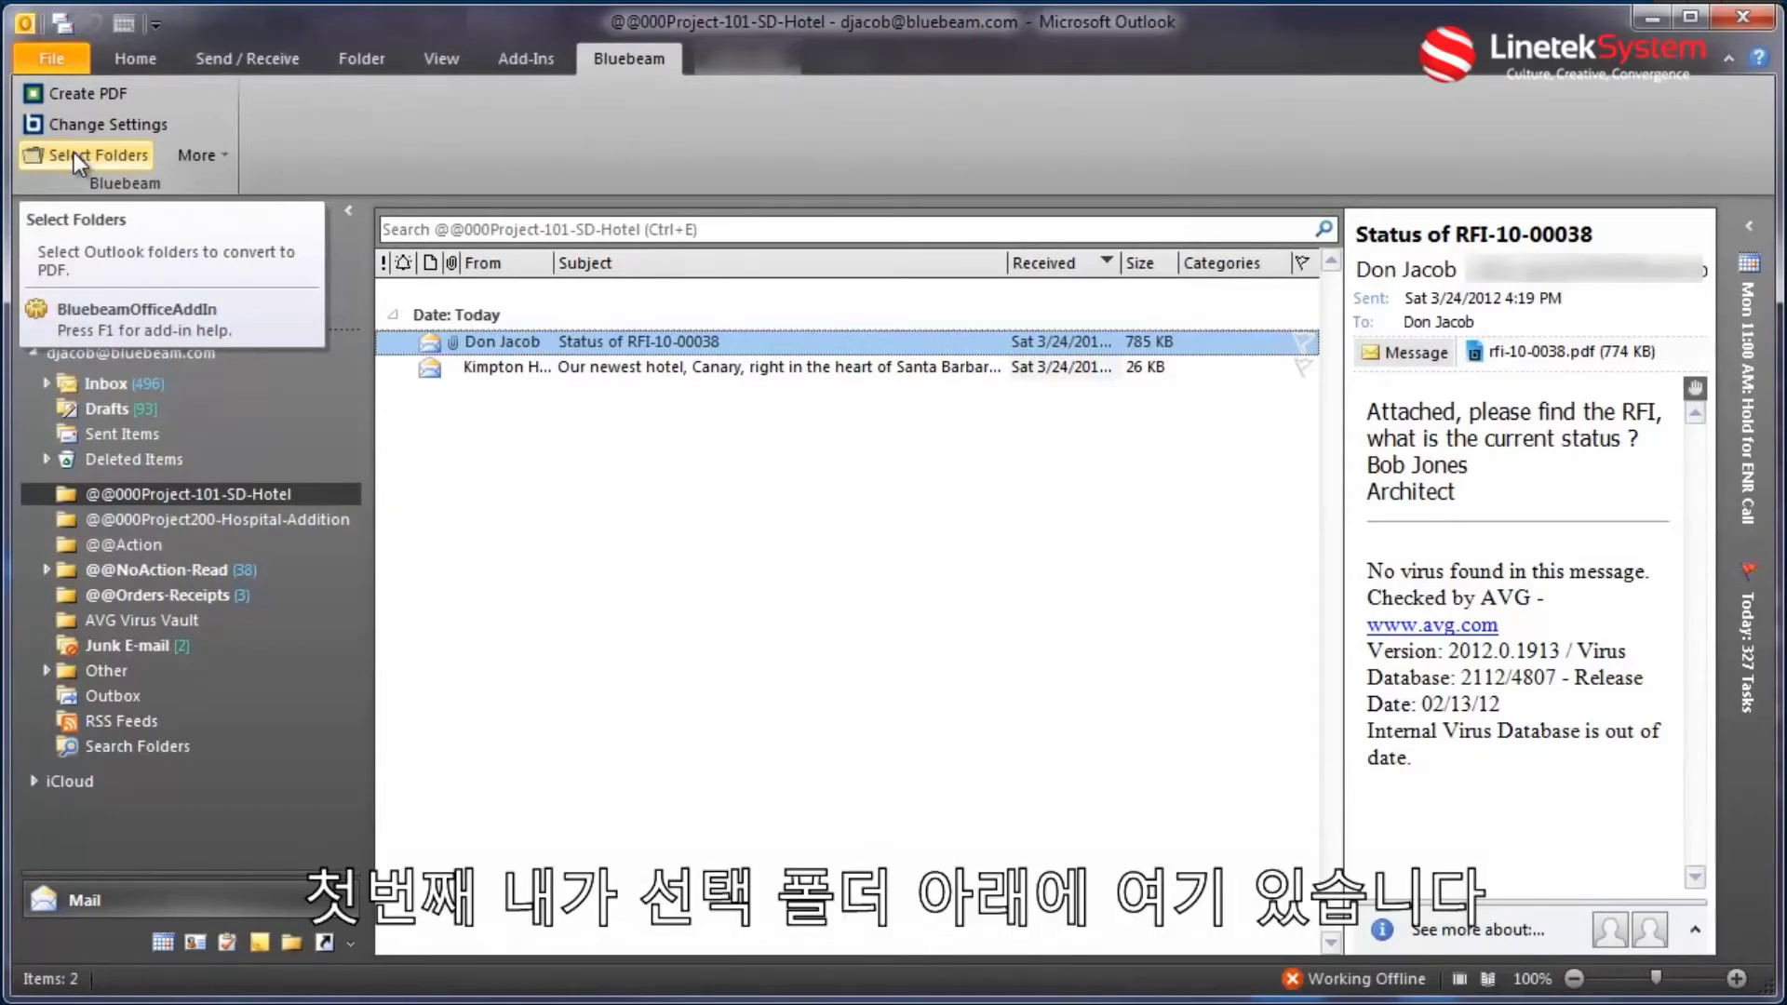
click(74, 153)
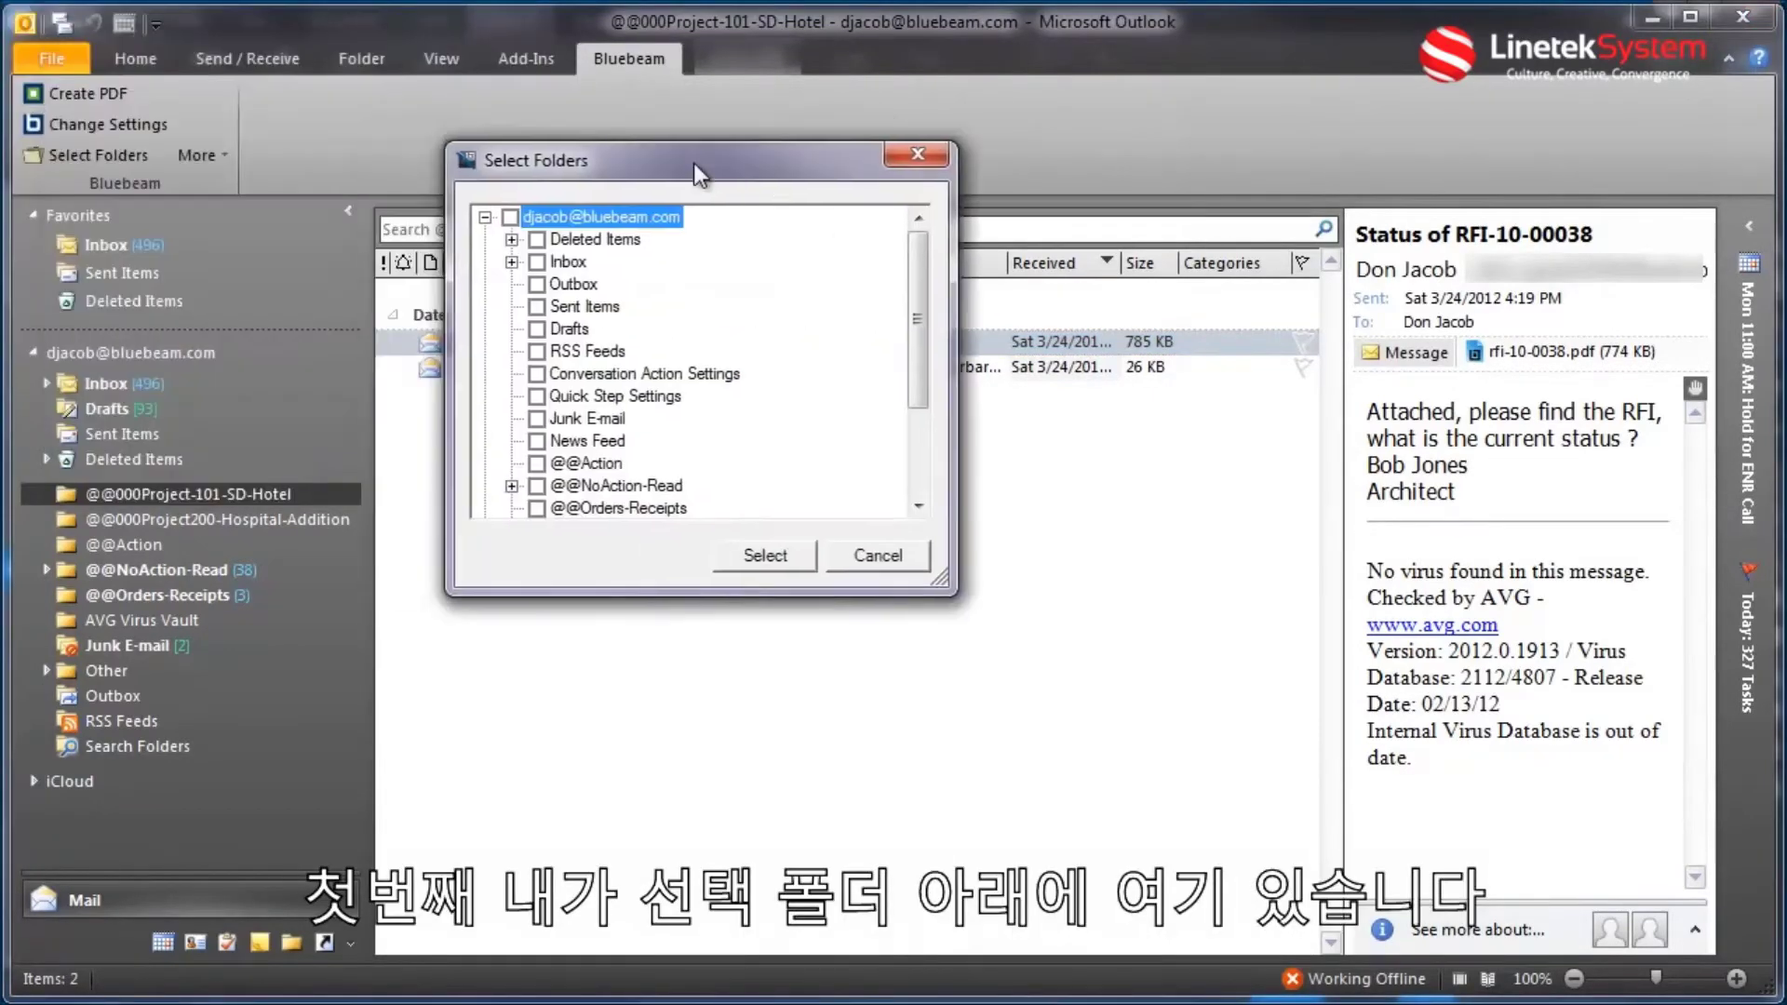
click(538, 464)
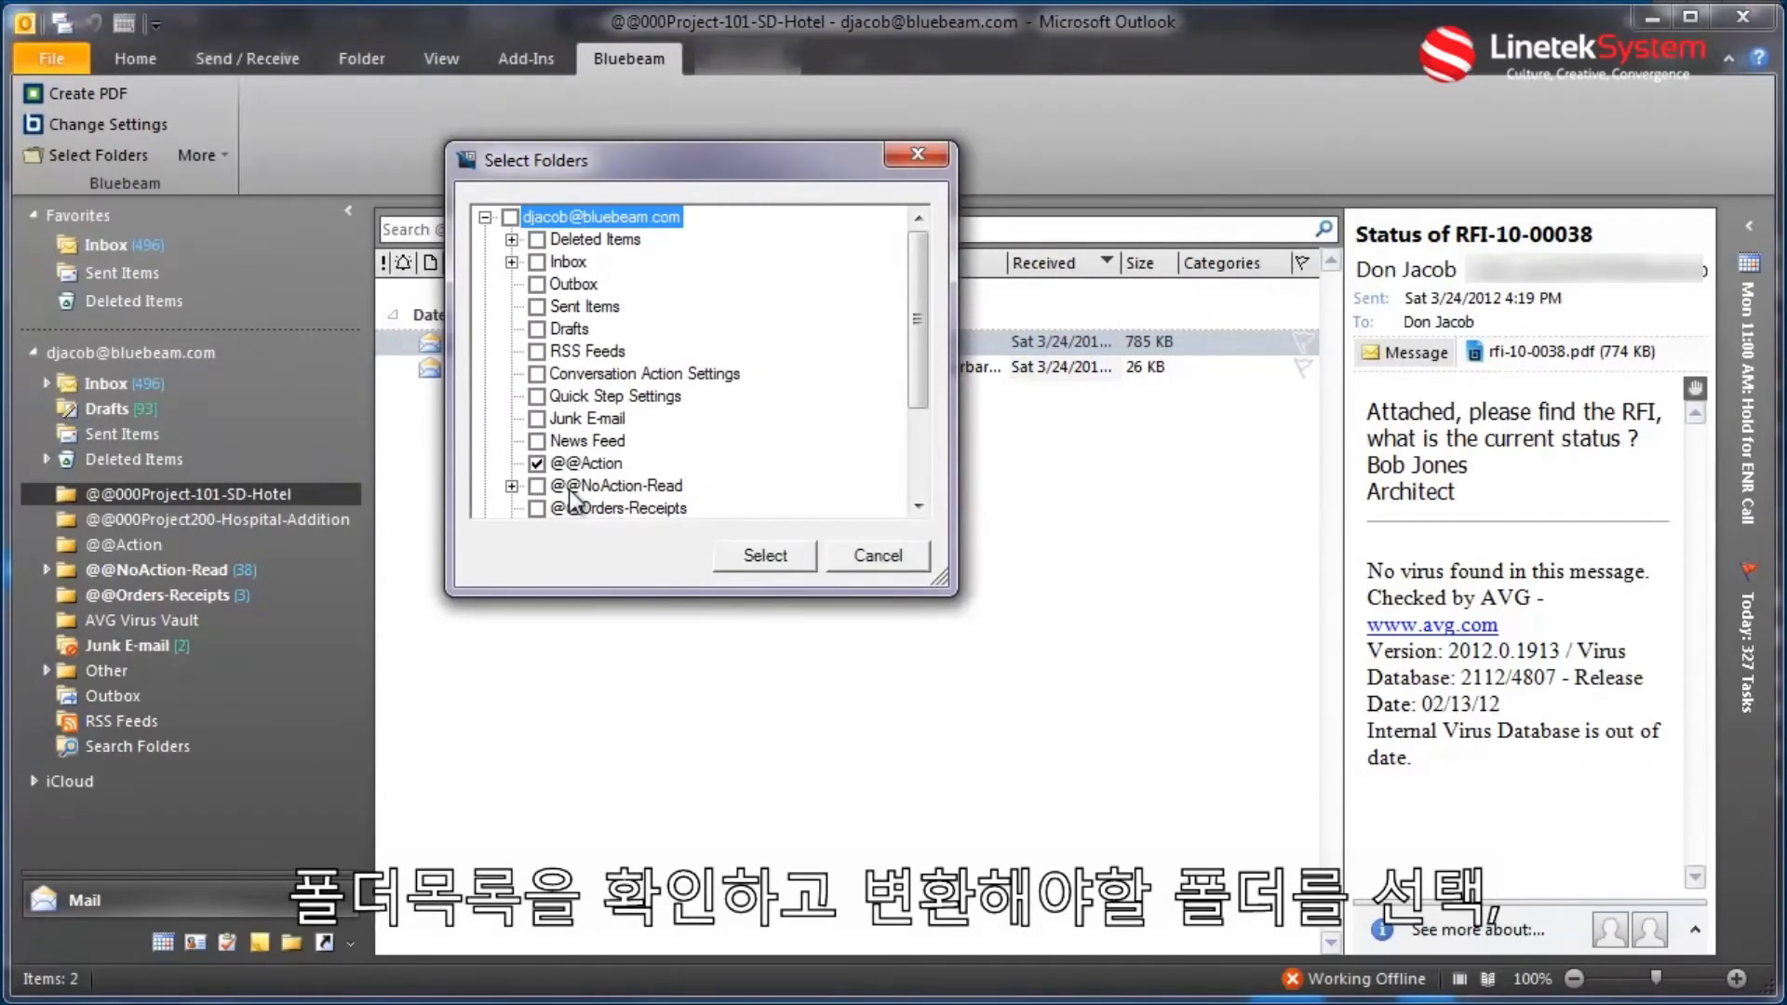
click(876, 558)
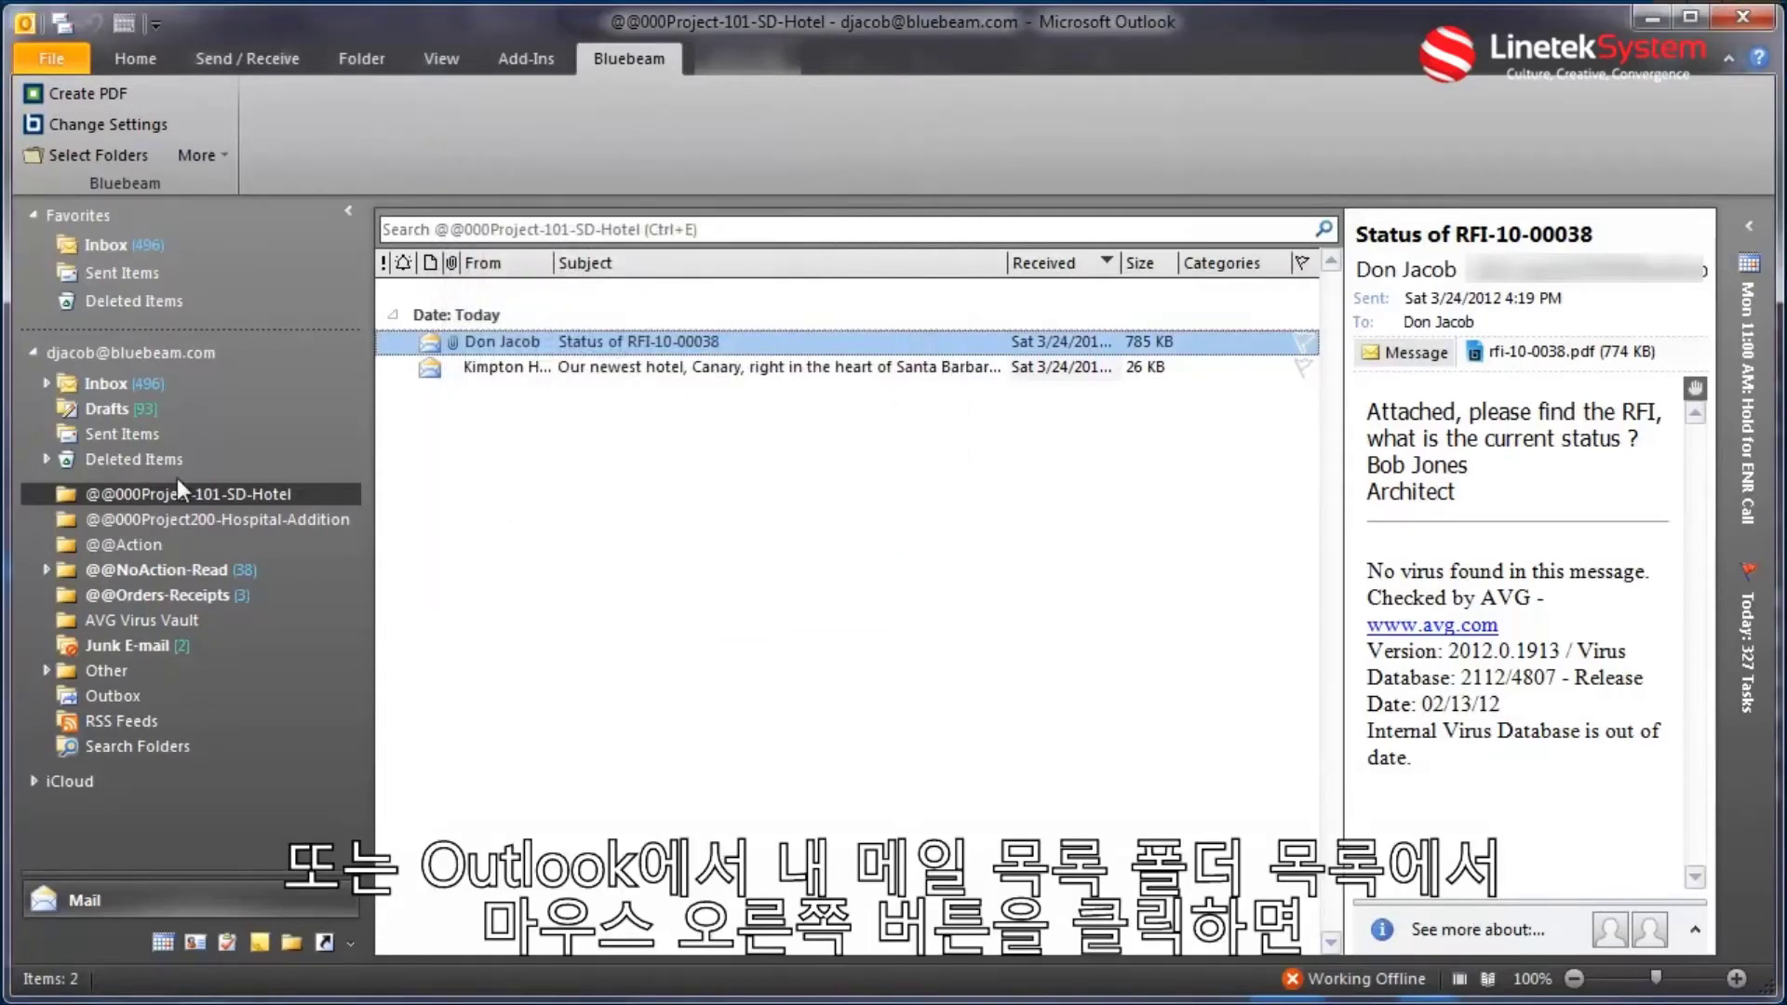
right_click(131, 501)
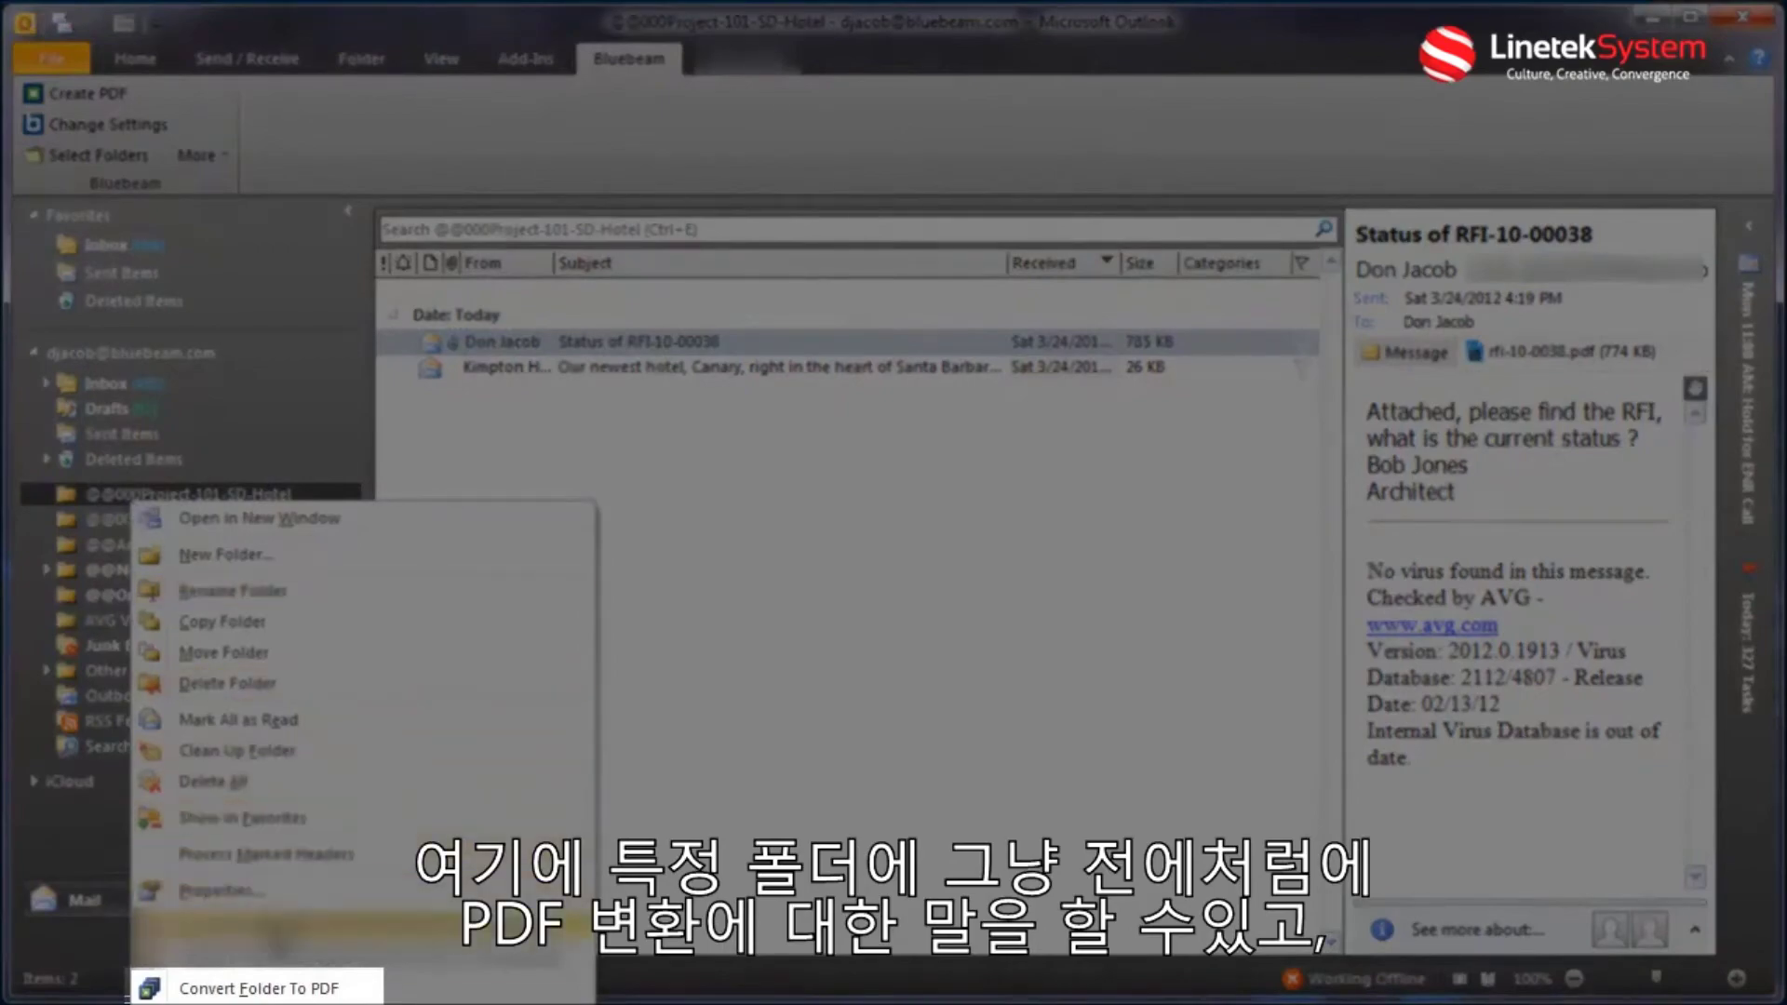
click(293, 992)
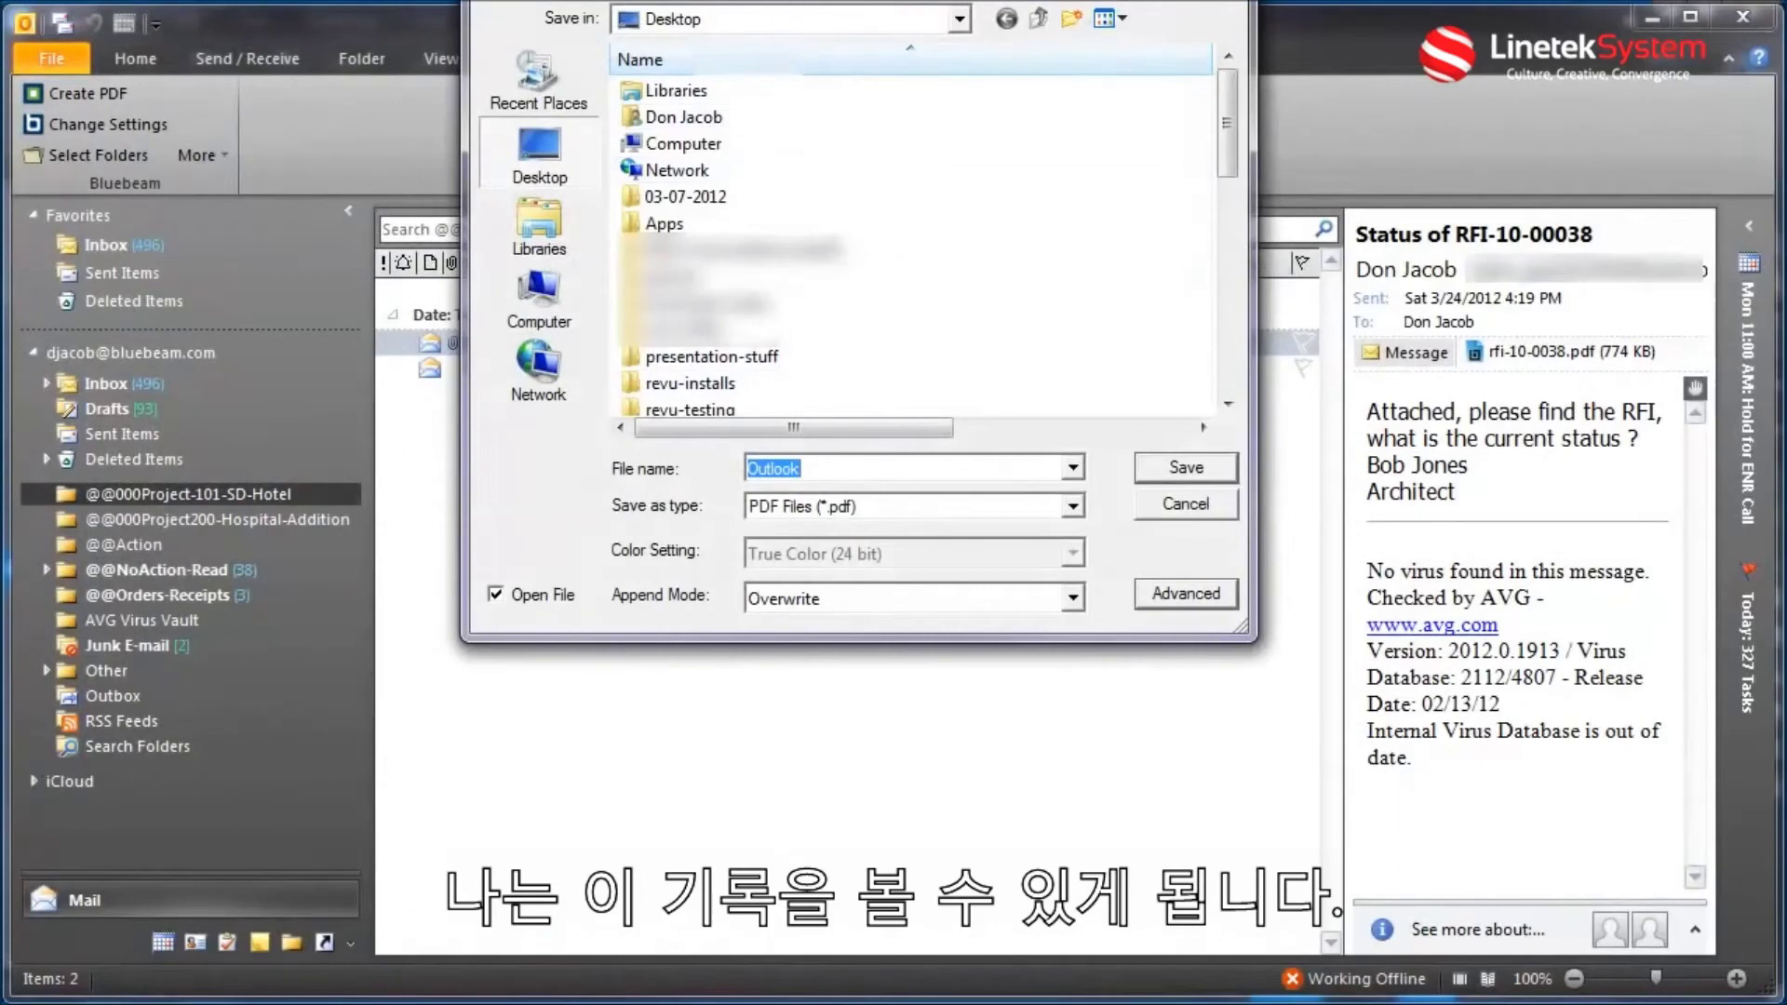
click(767, 635)
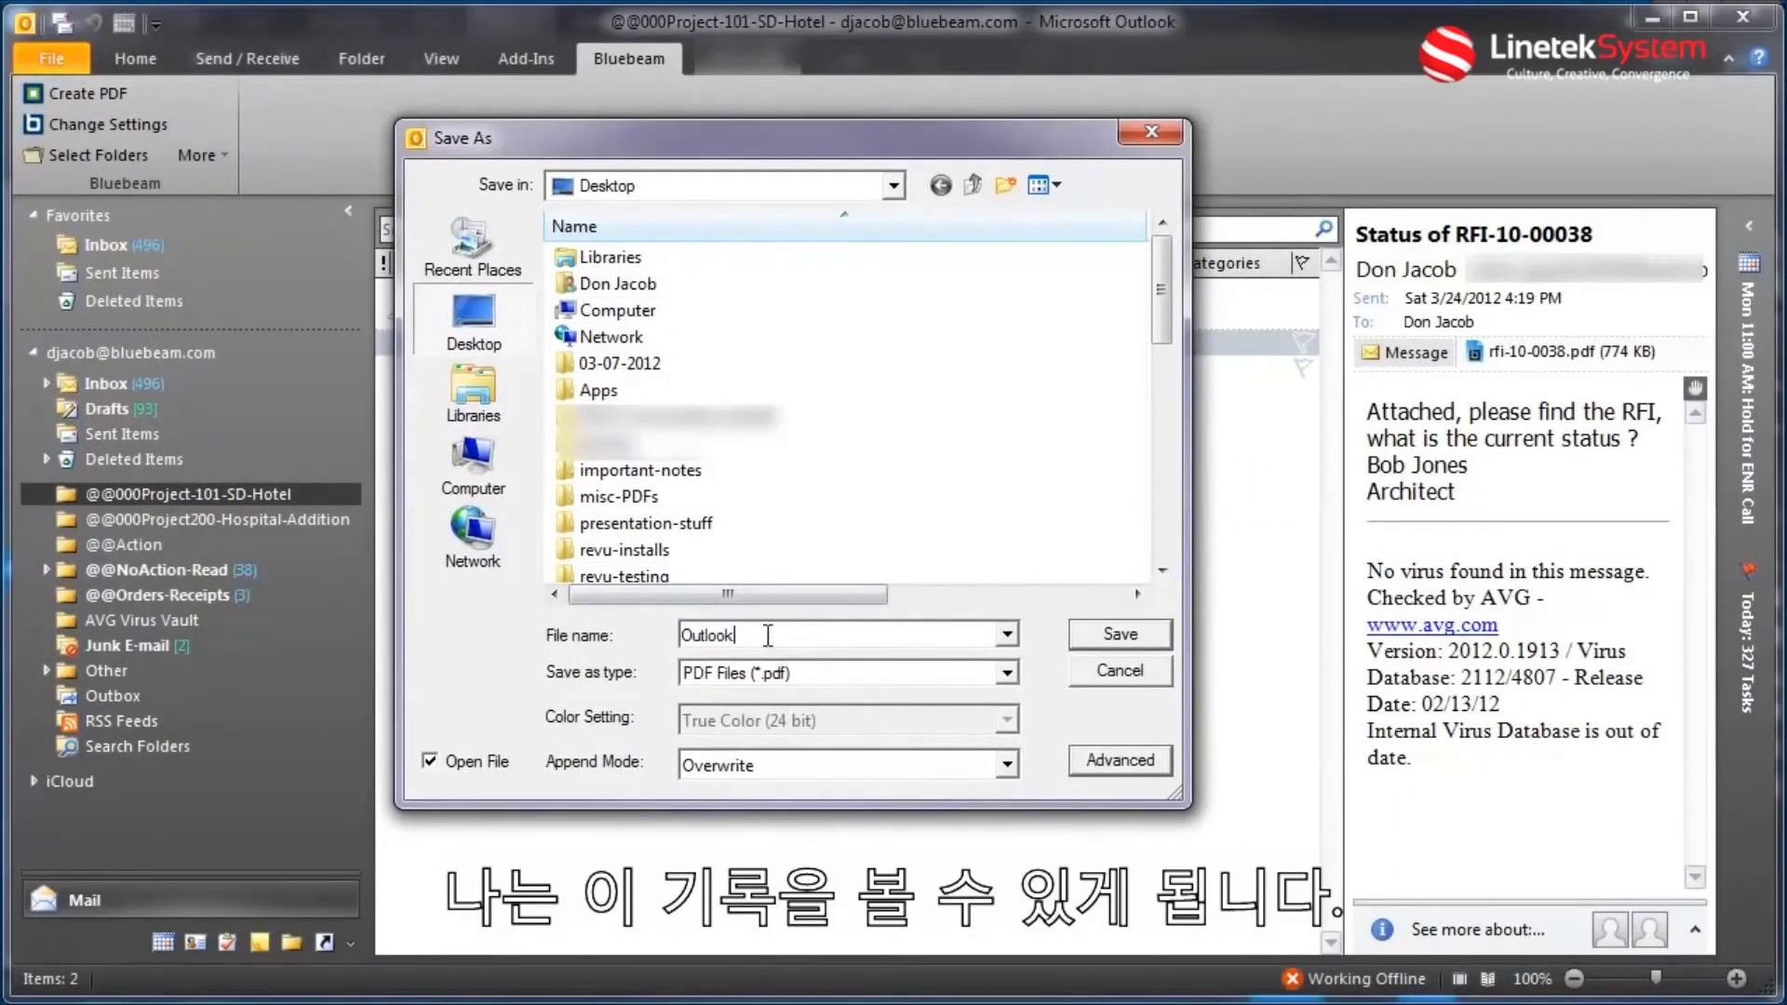
text(-)
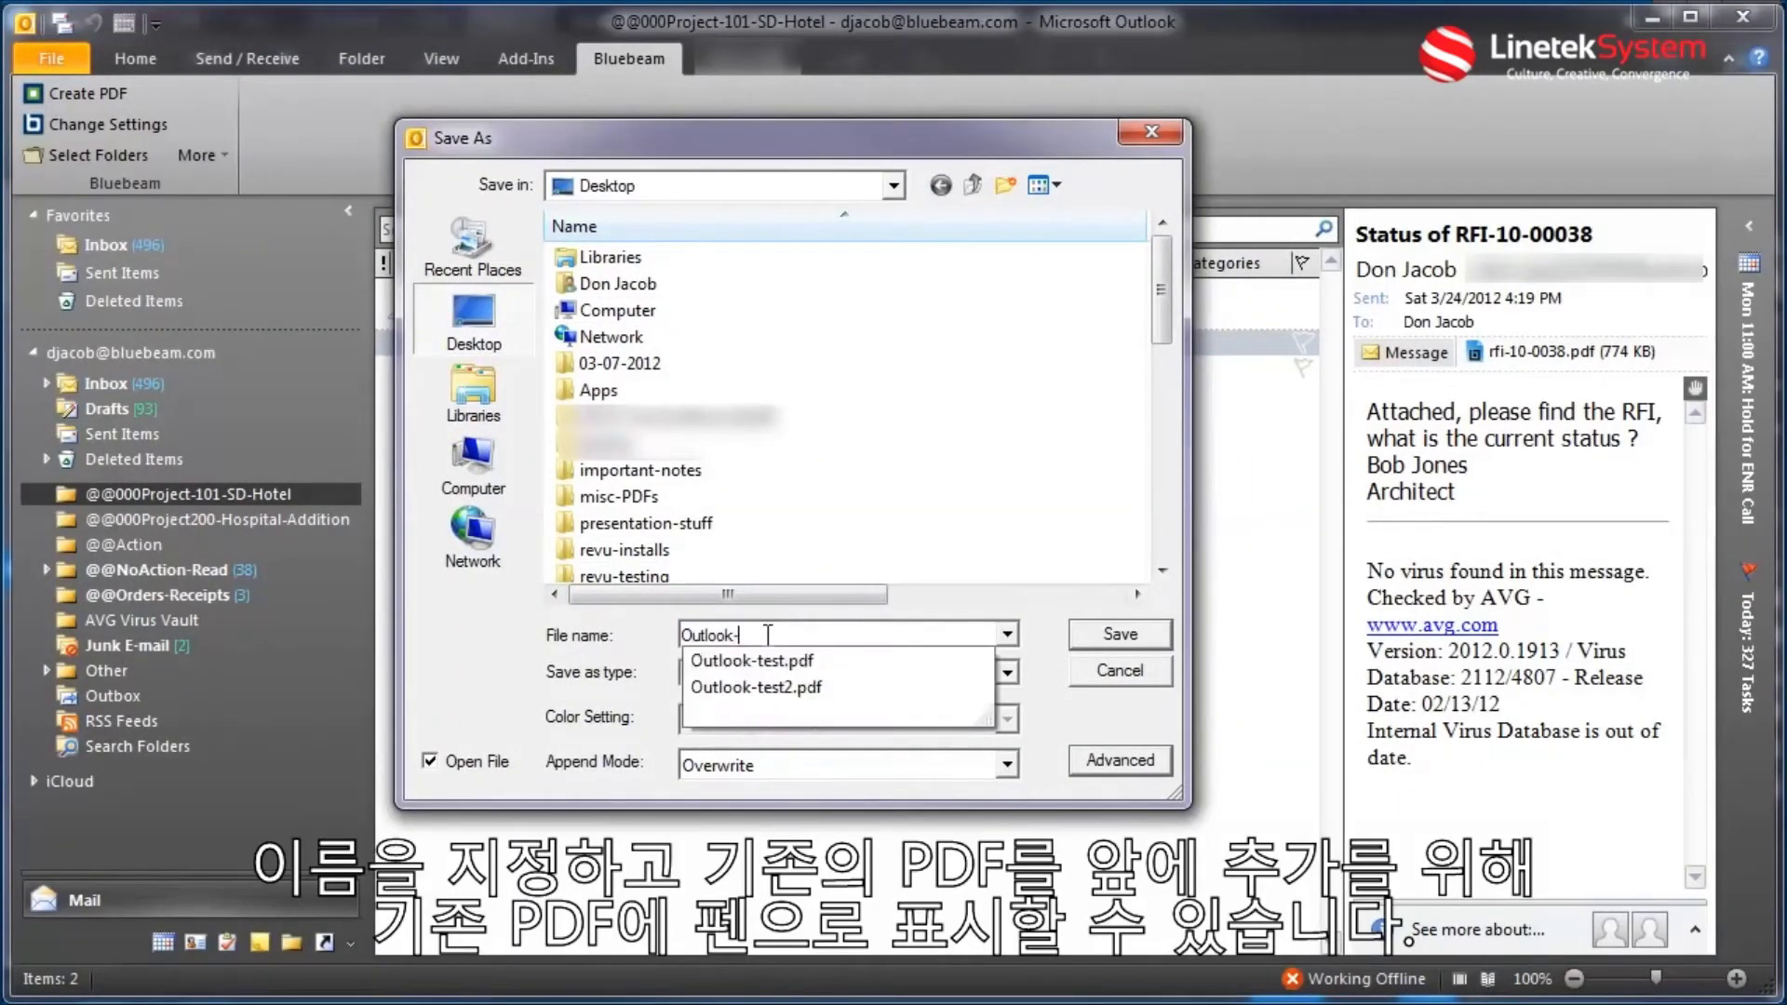
text(hote)
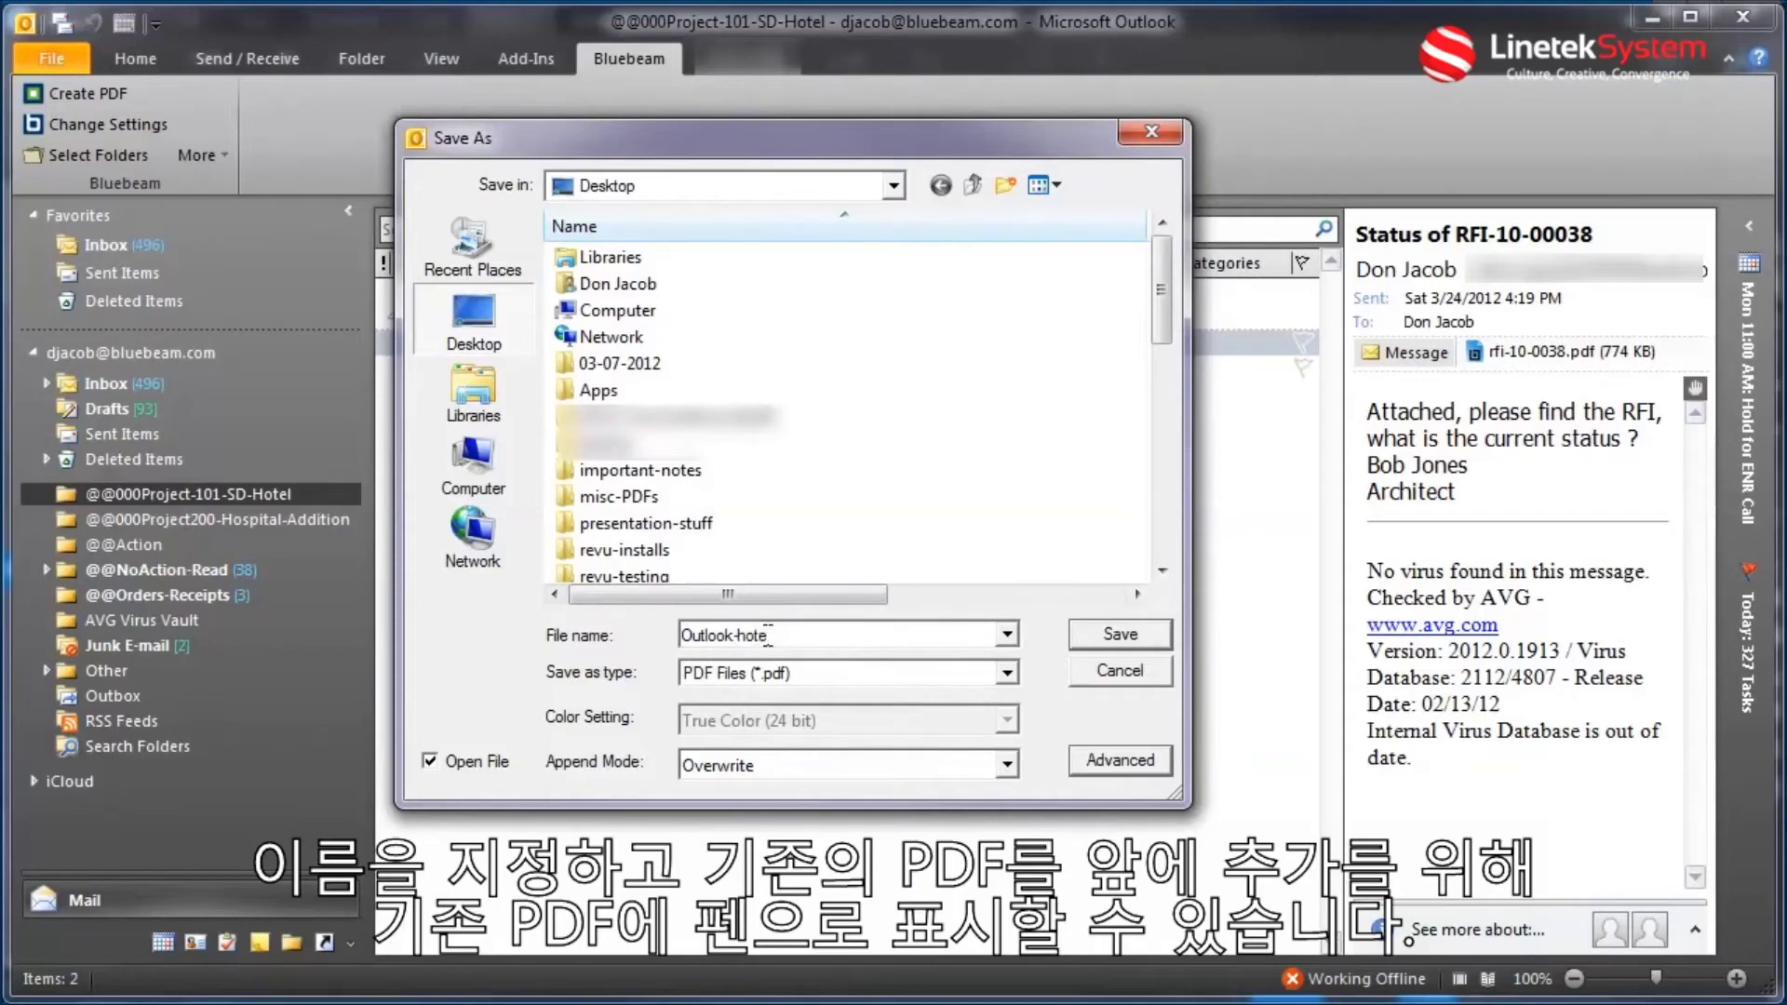
text(lproj)
click(1005, 764)
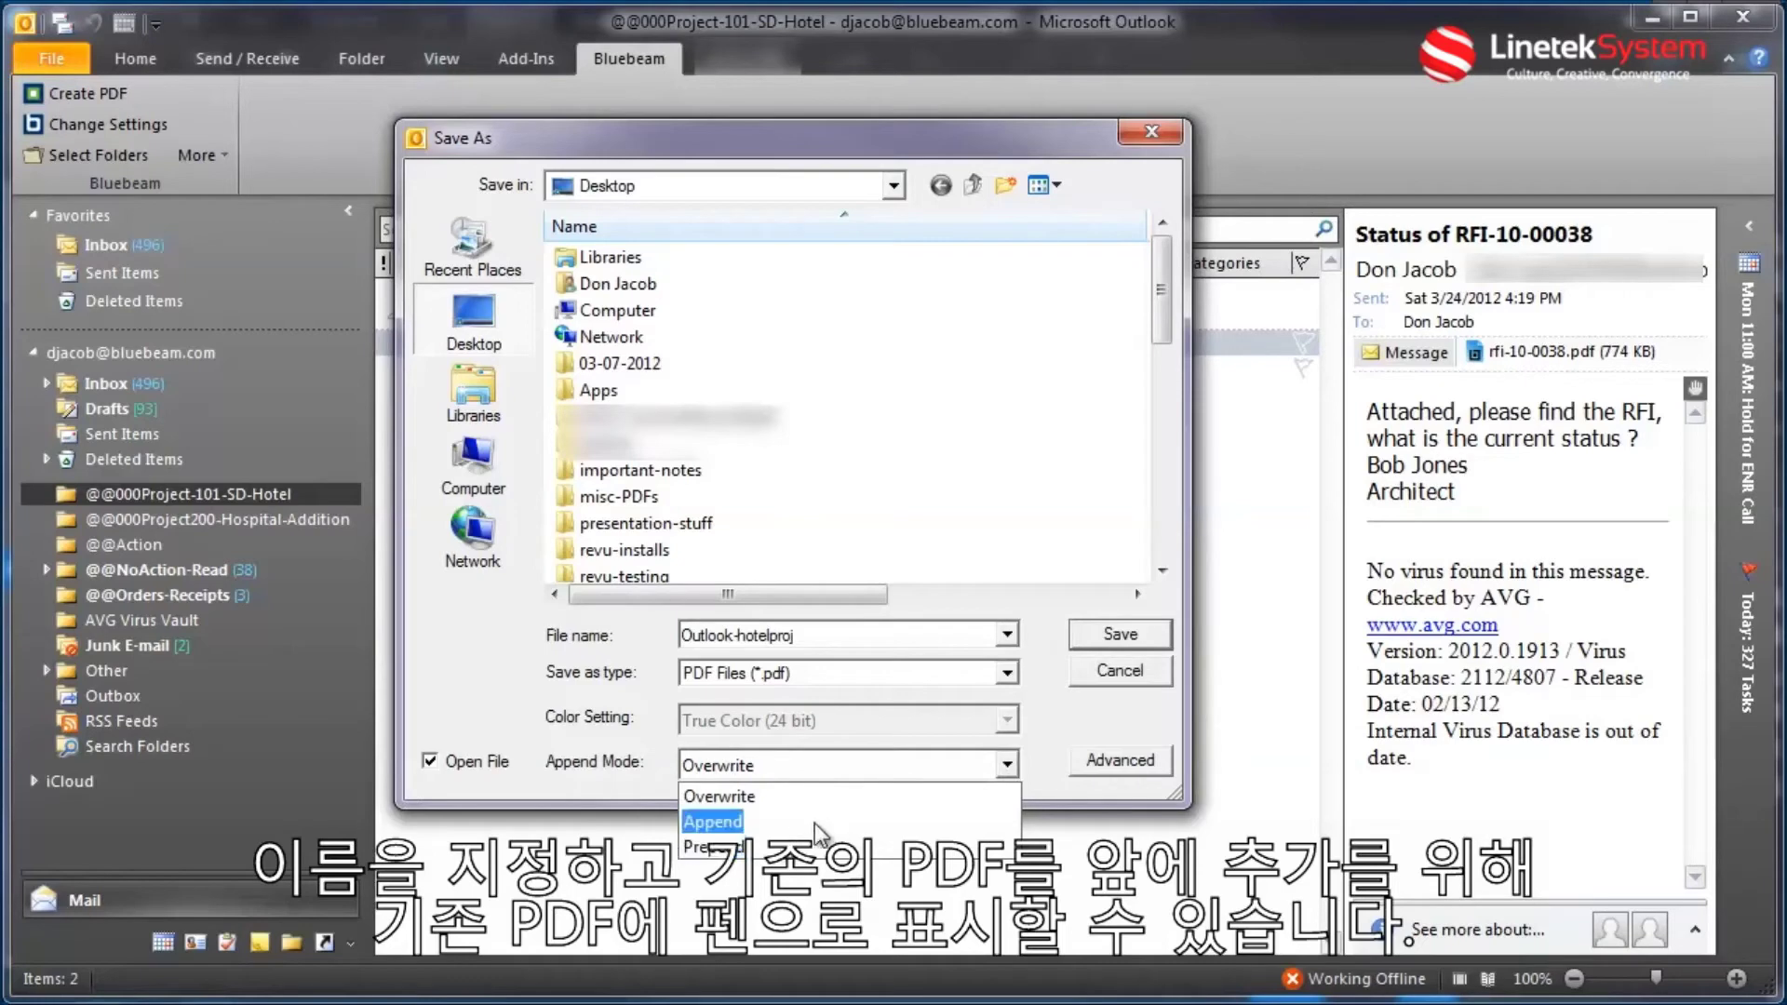
click(813, 796)
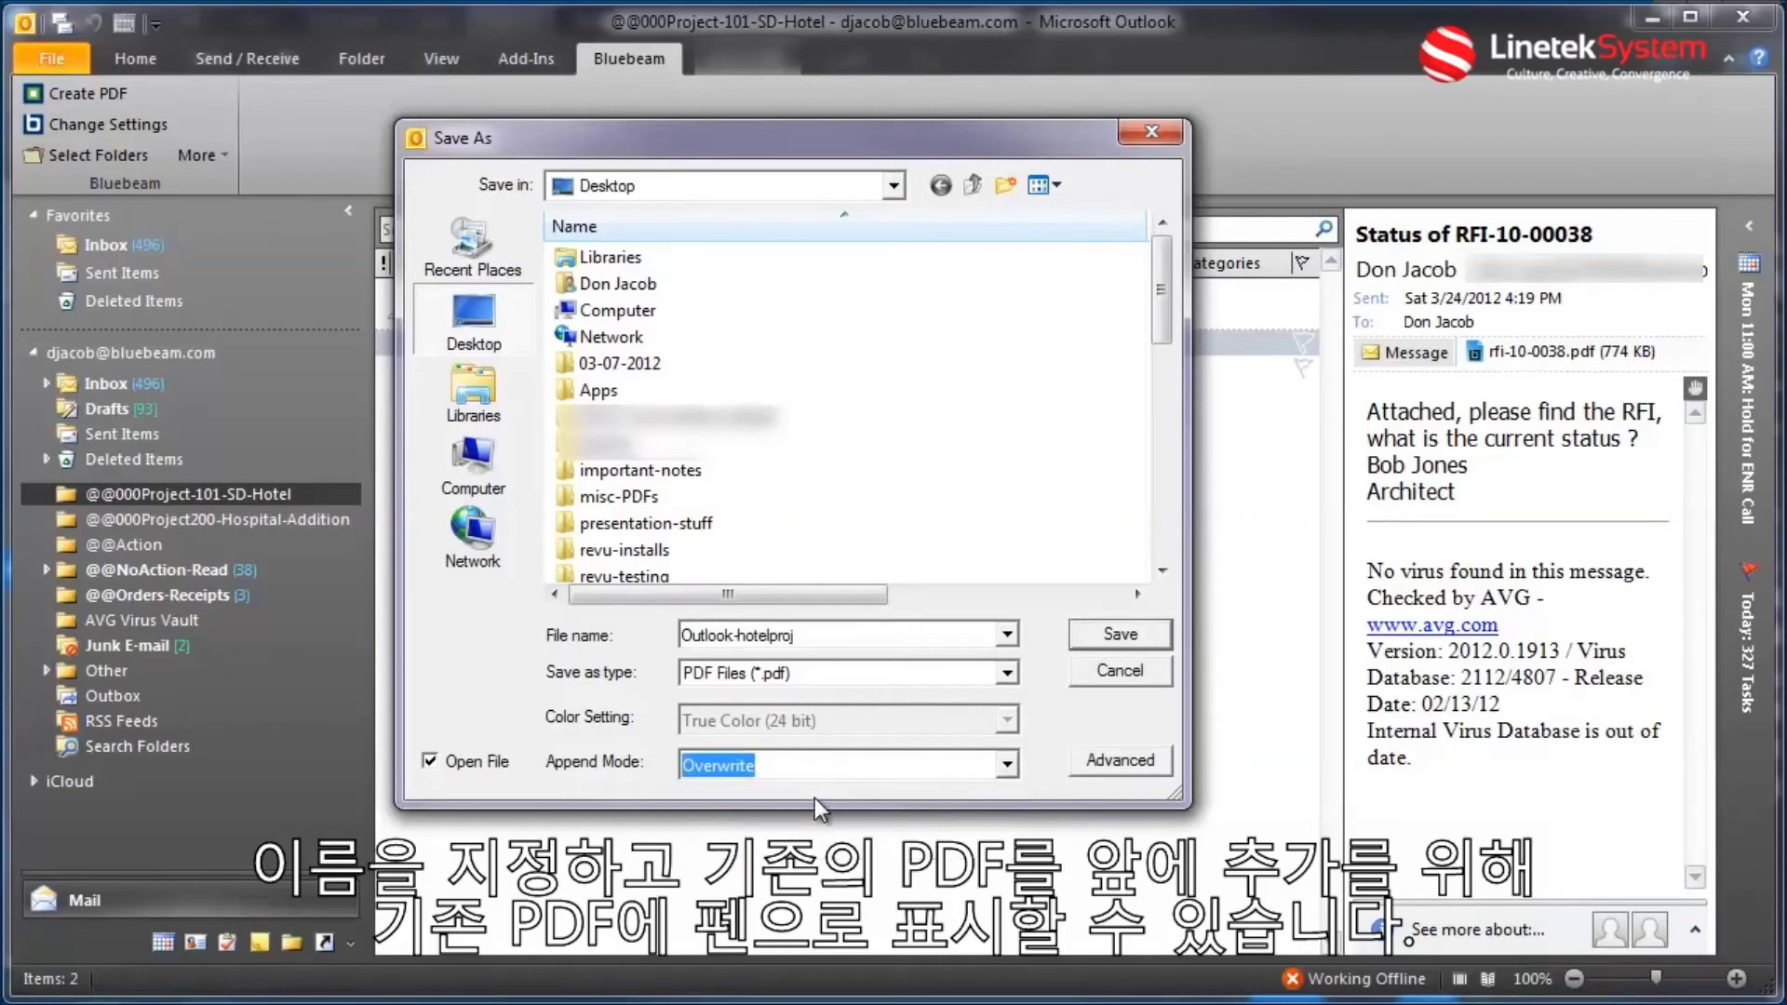
click(1096, 634)
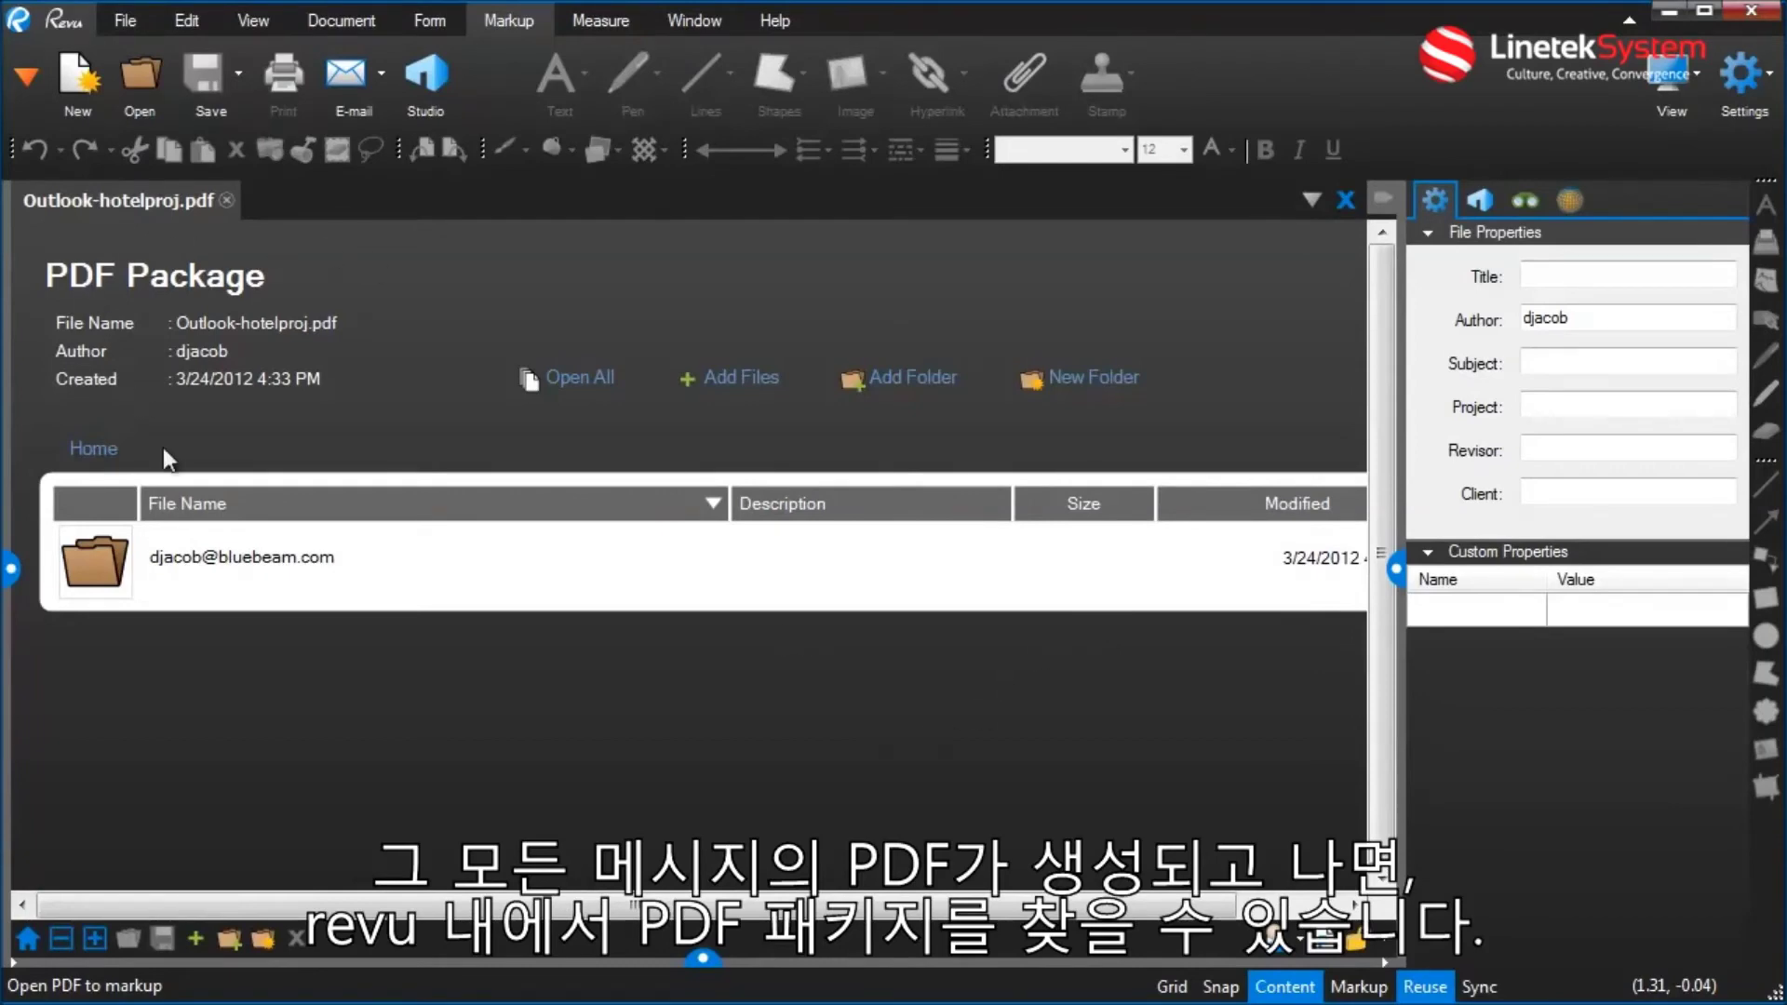
double_click(185, 564)
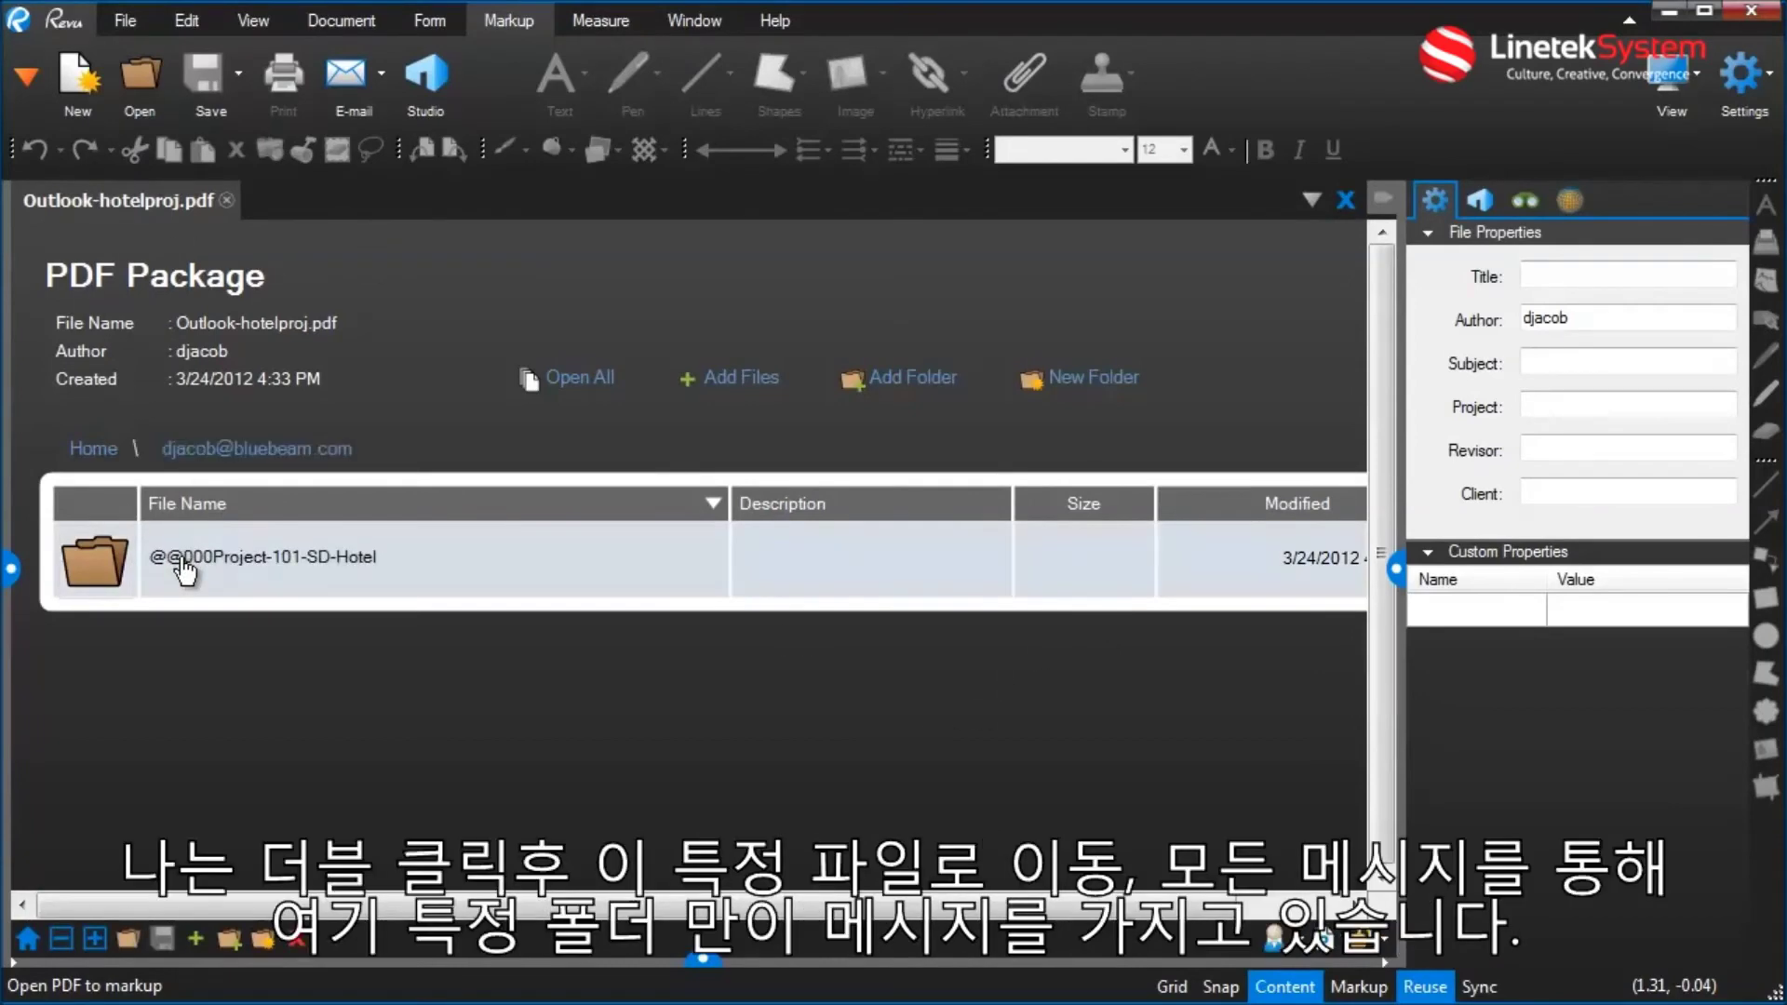
double_click(185, 564)
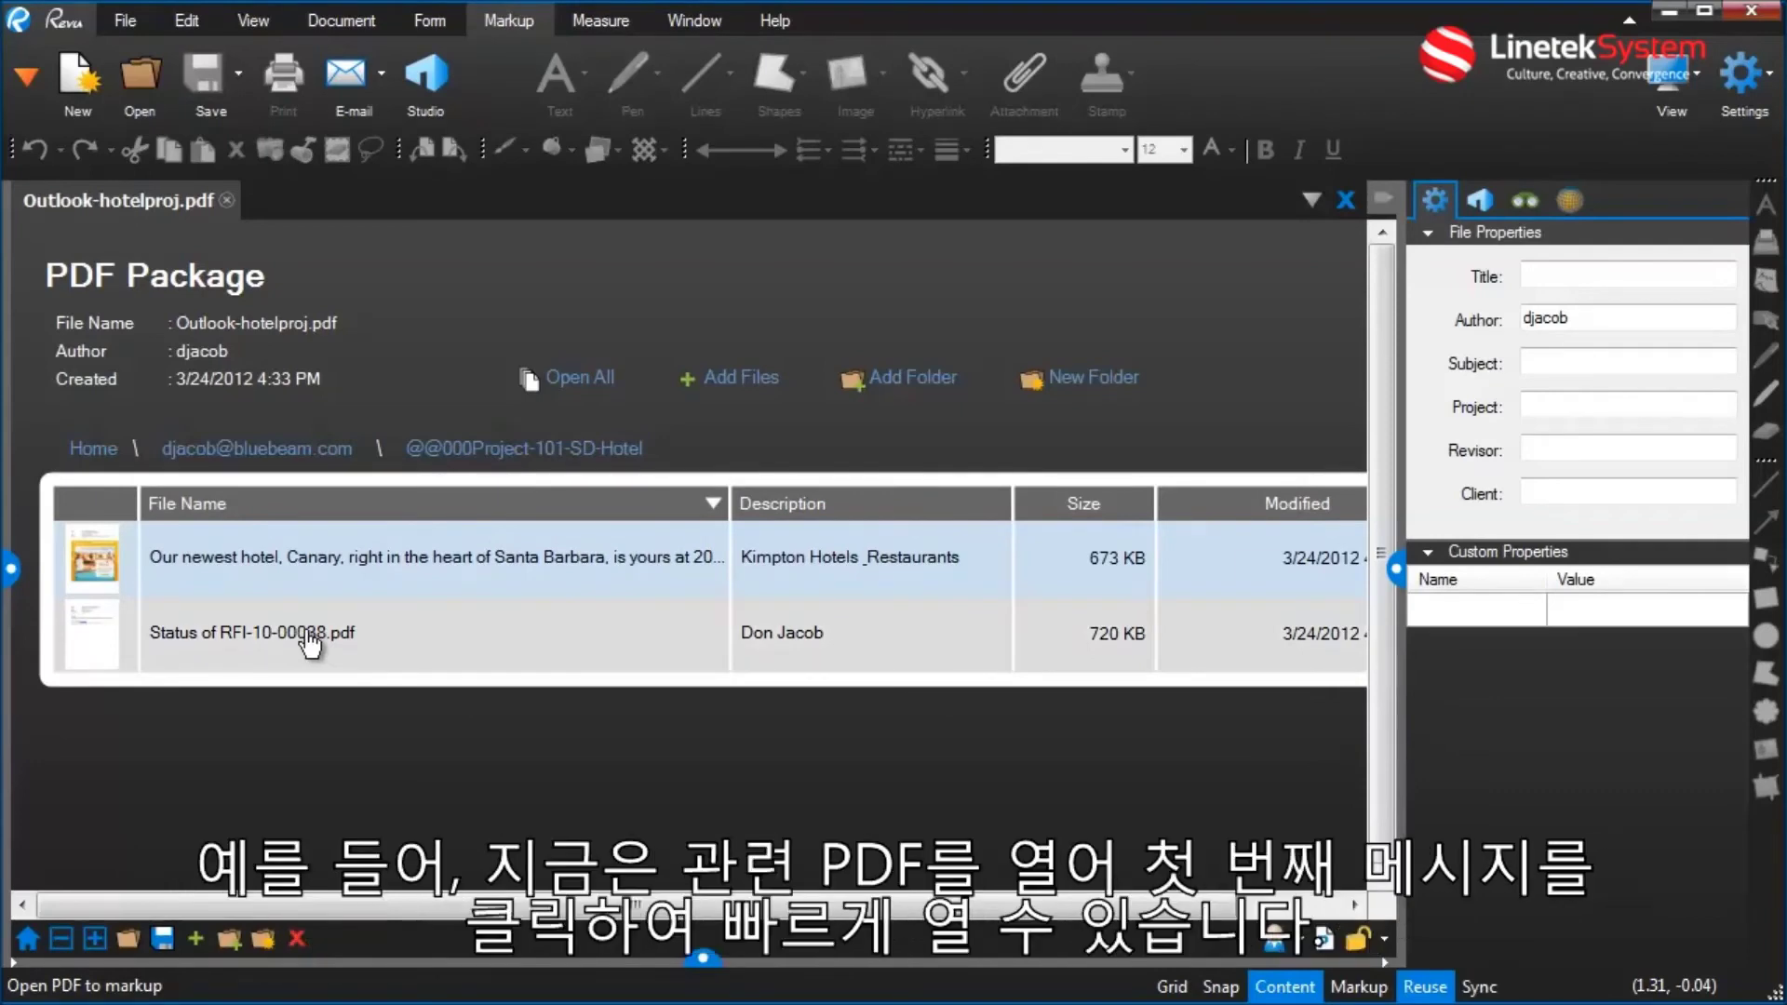
double_click(307, 558)
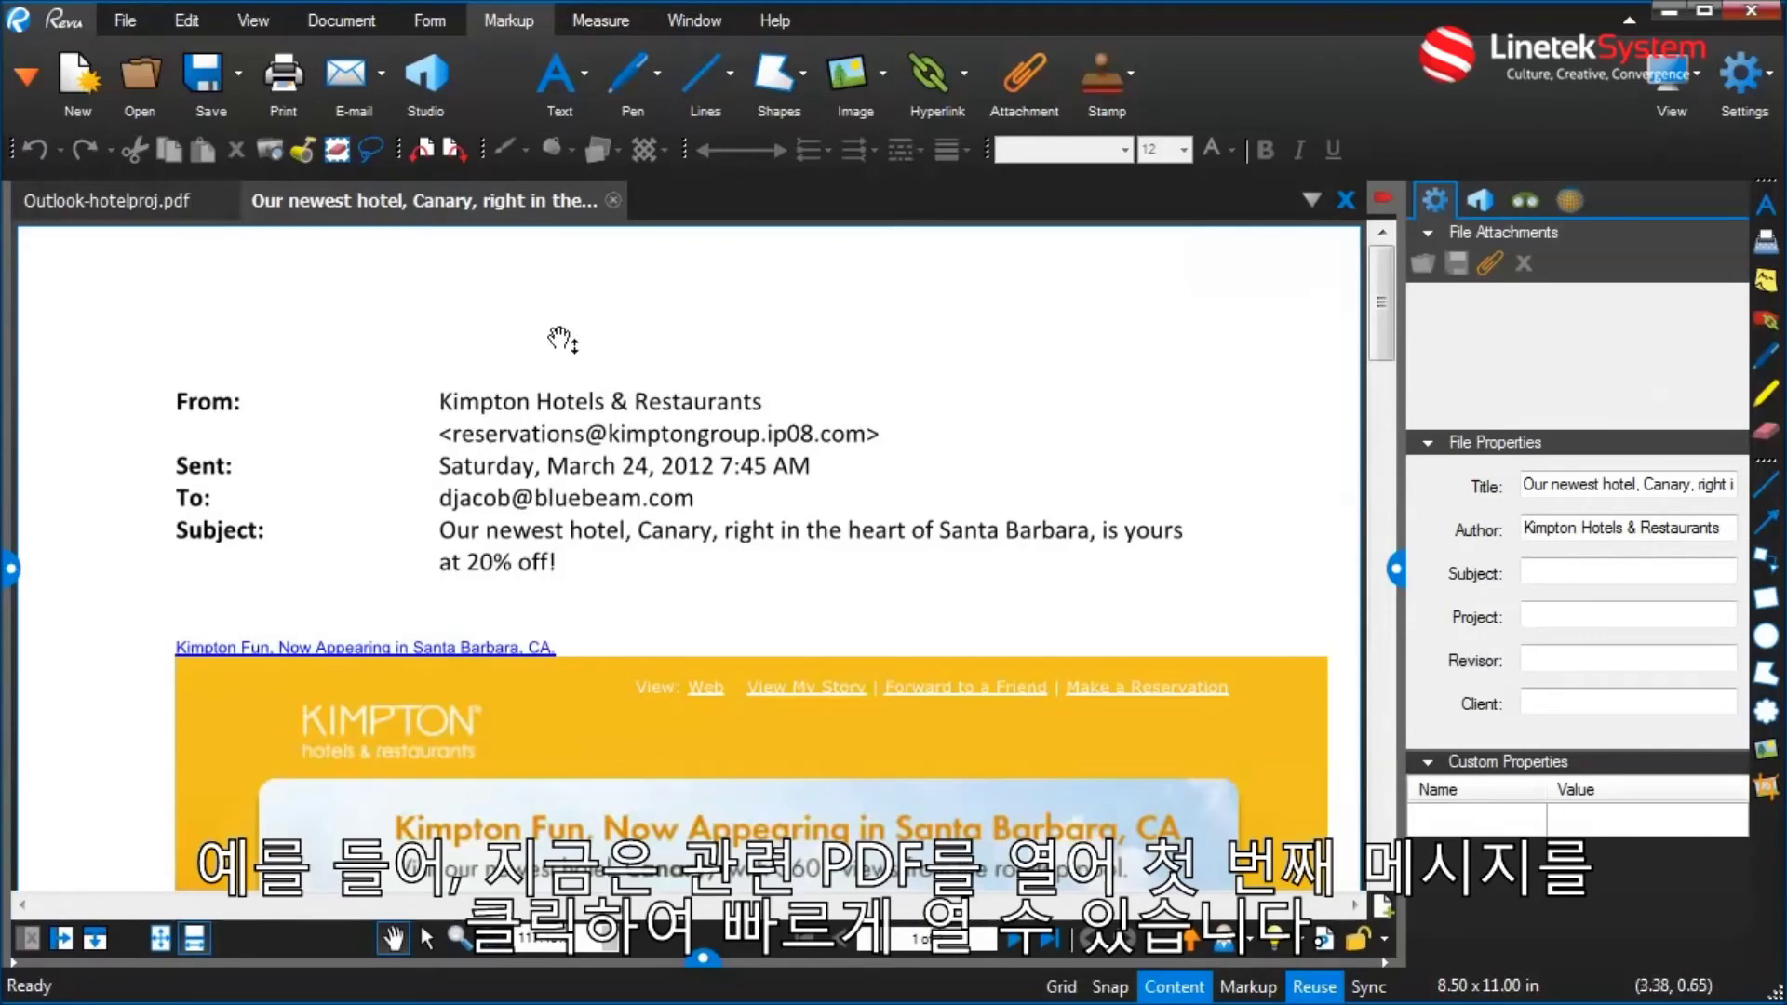
click(160, 939)
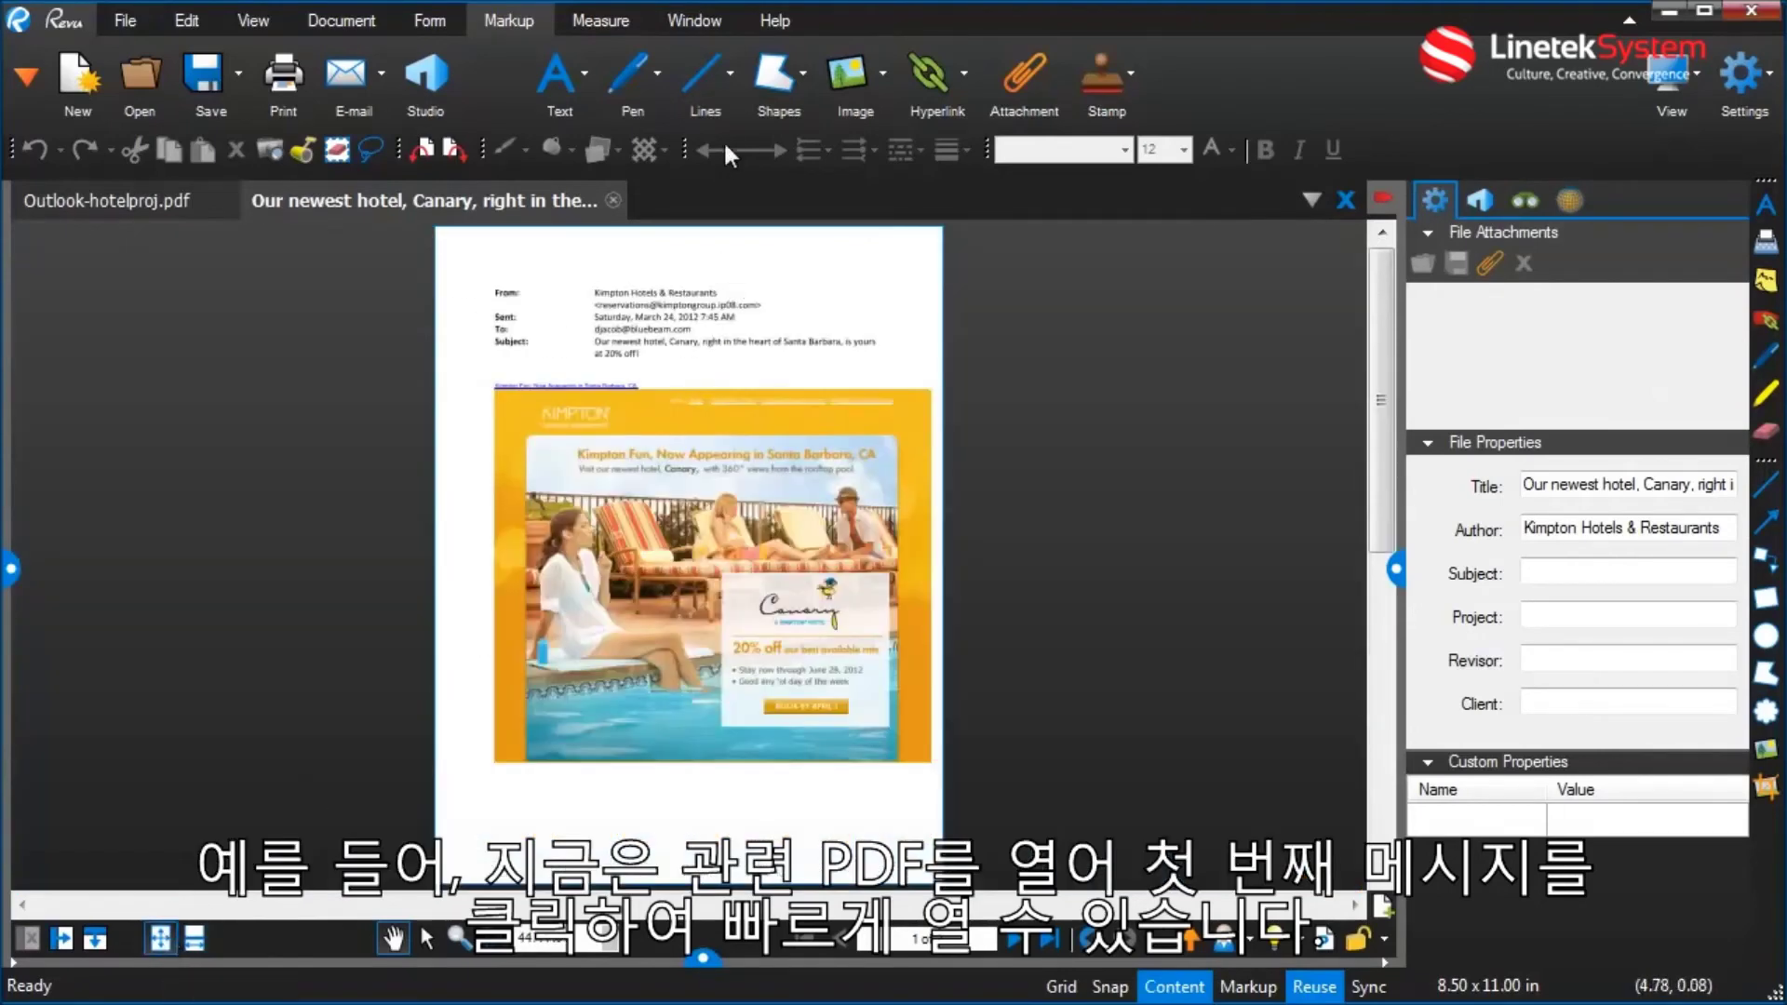
click(614, 201)
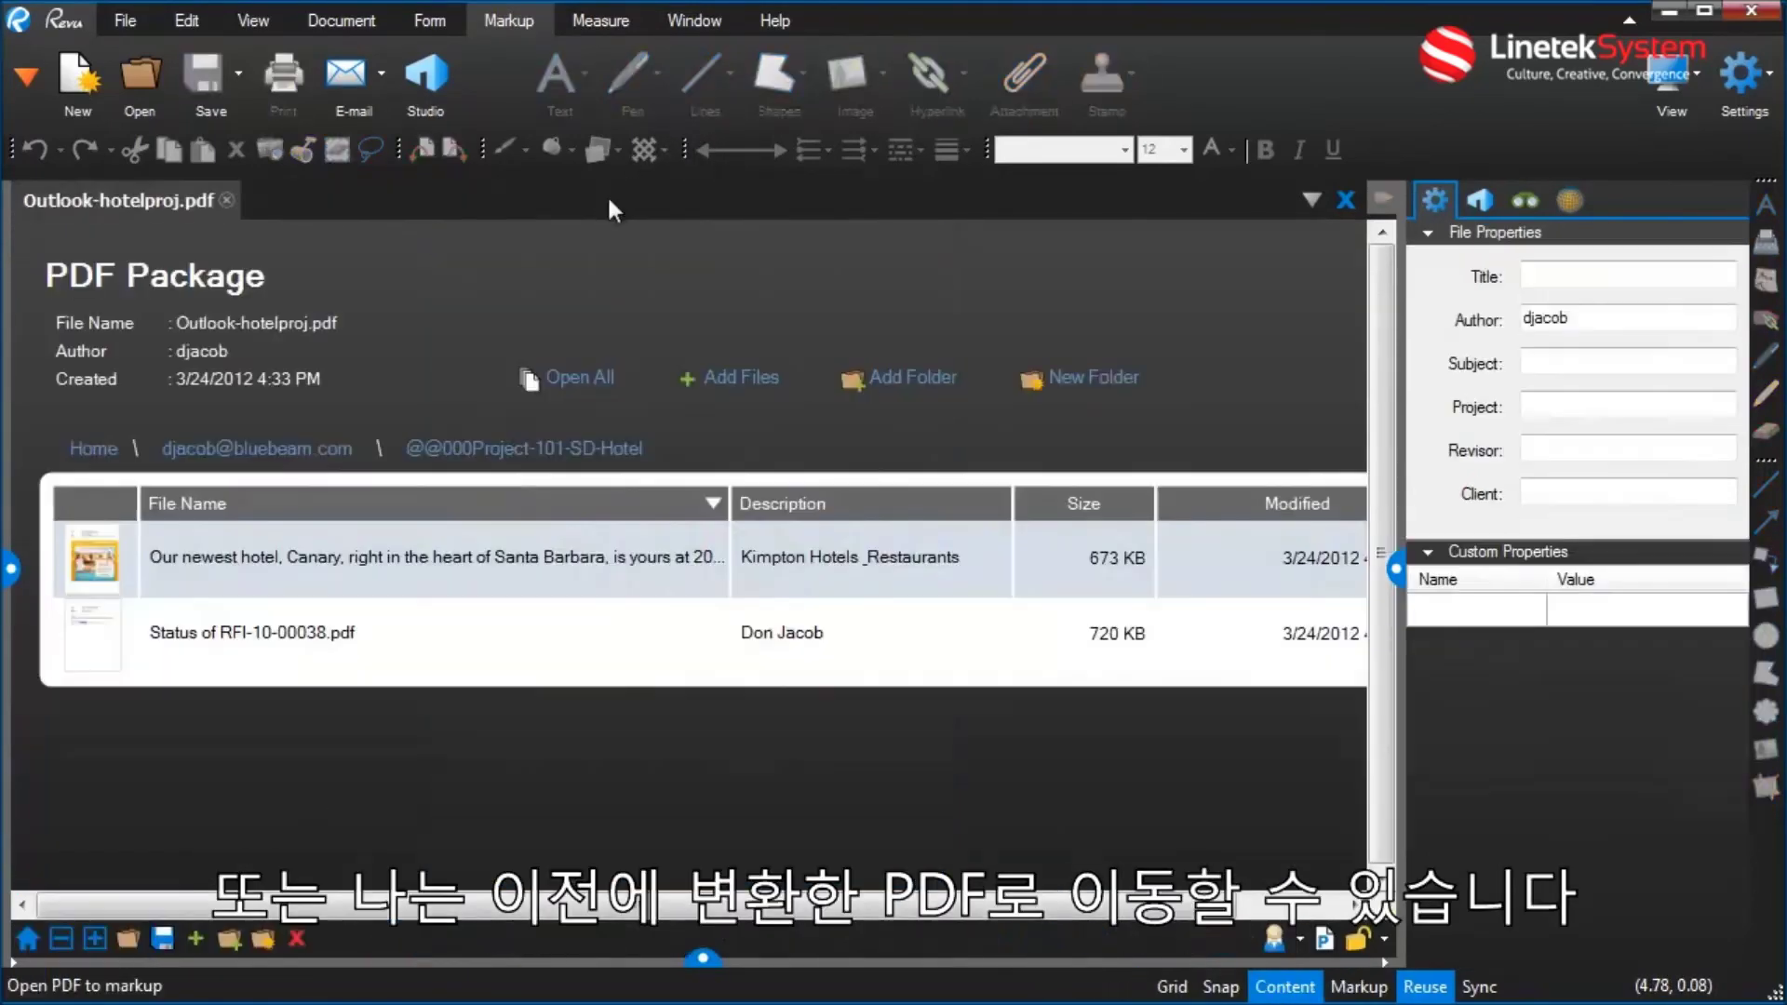
double_click(270, 639)
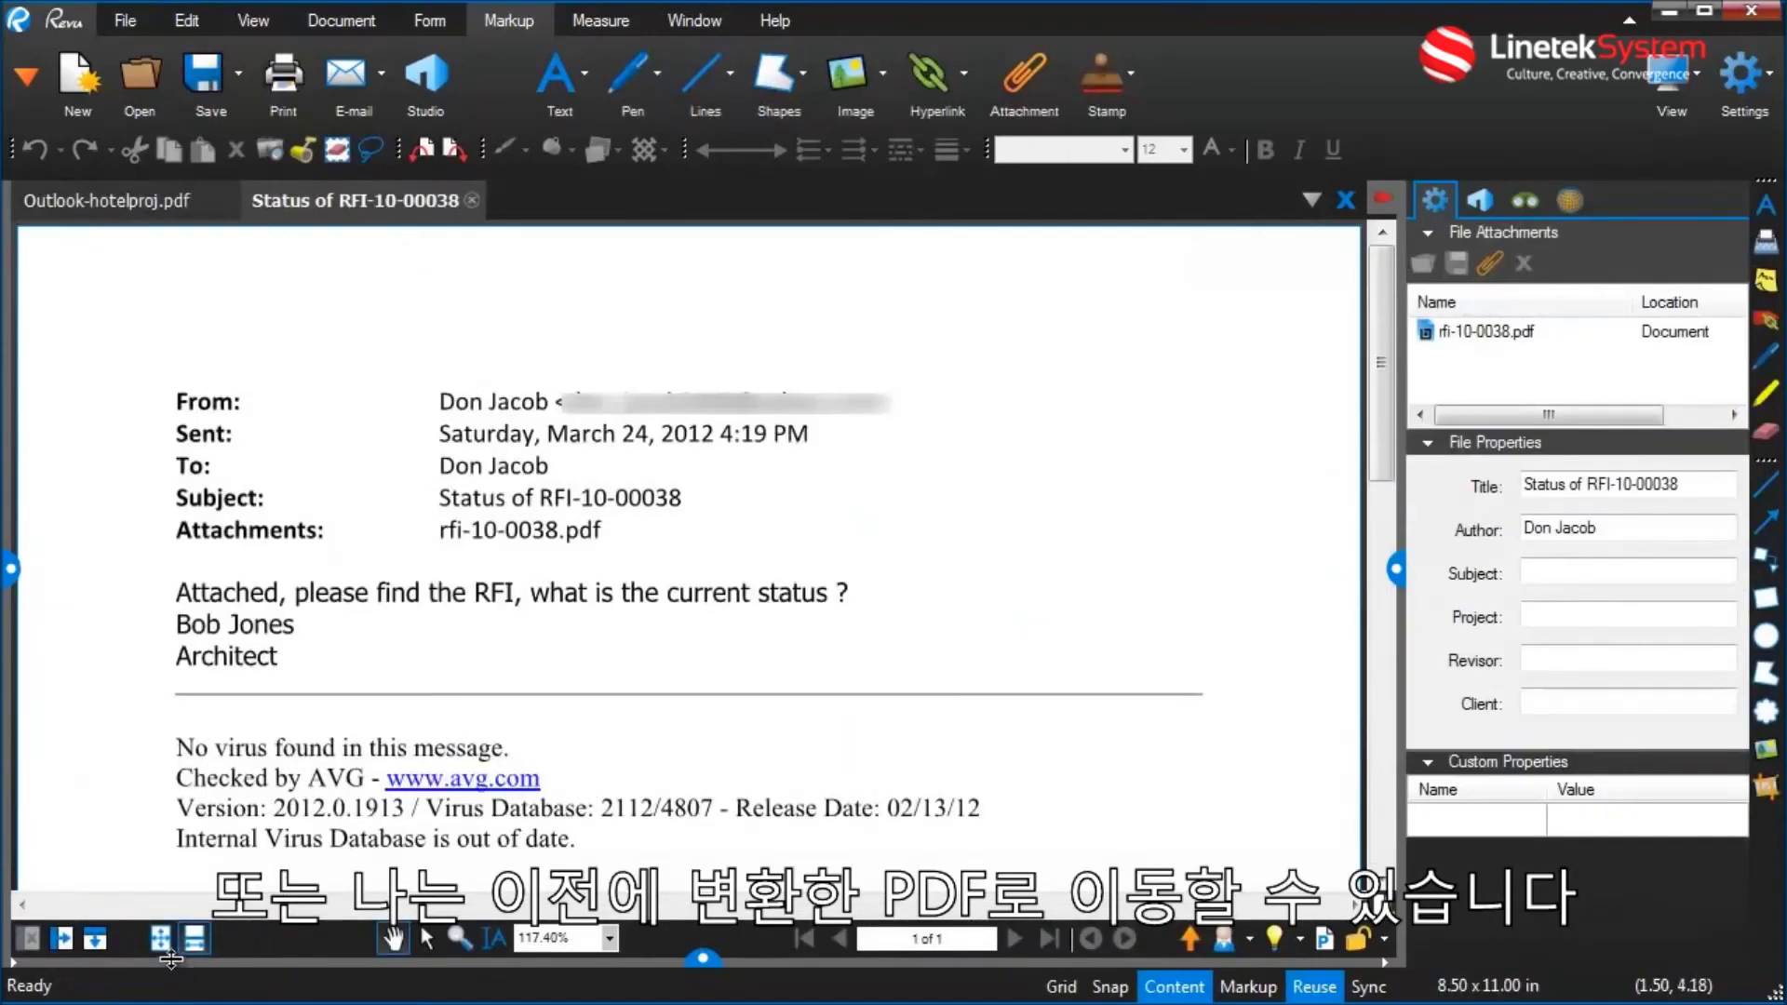
click(169, 940)
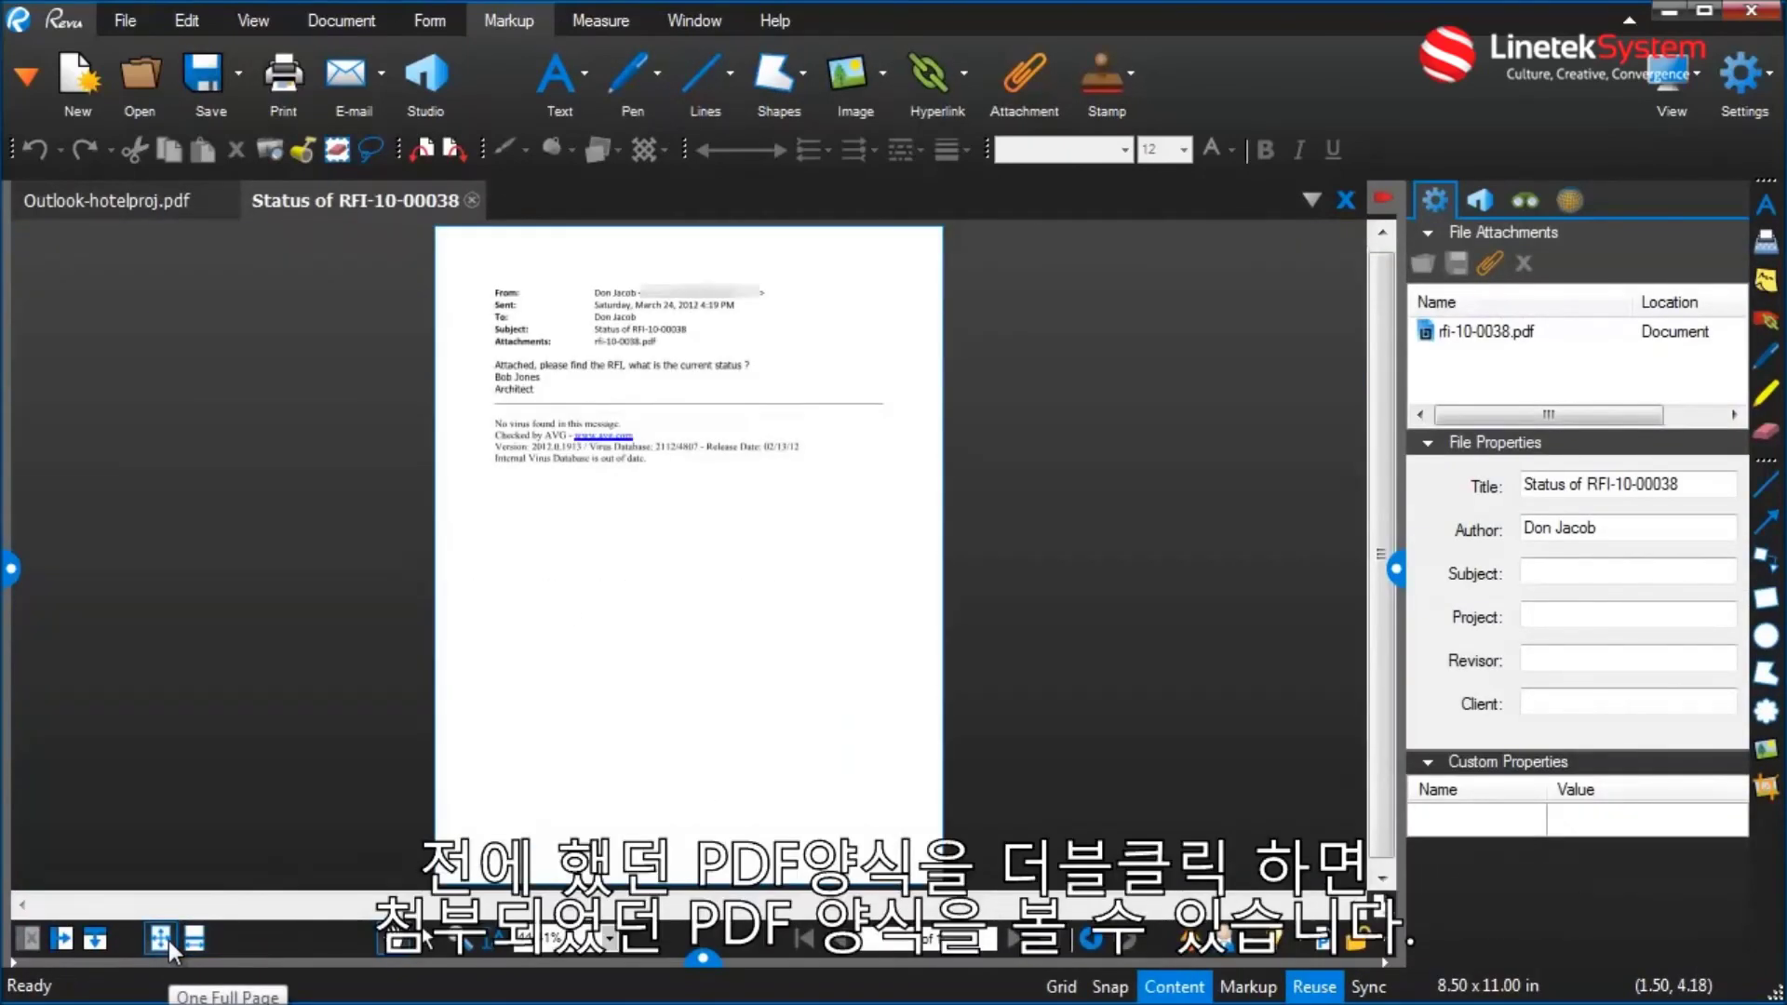
click(191, 937)
double_click(515, 538)
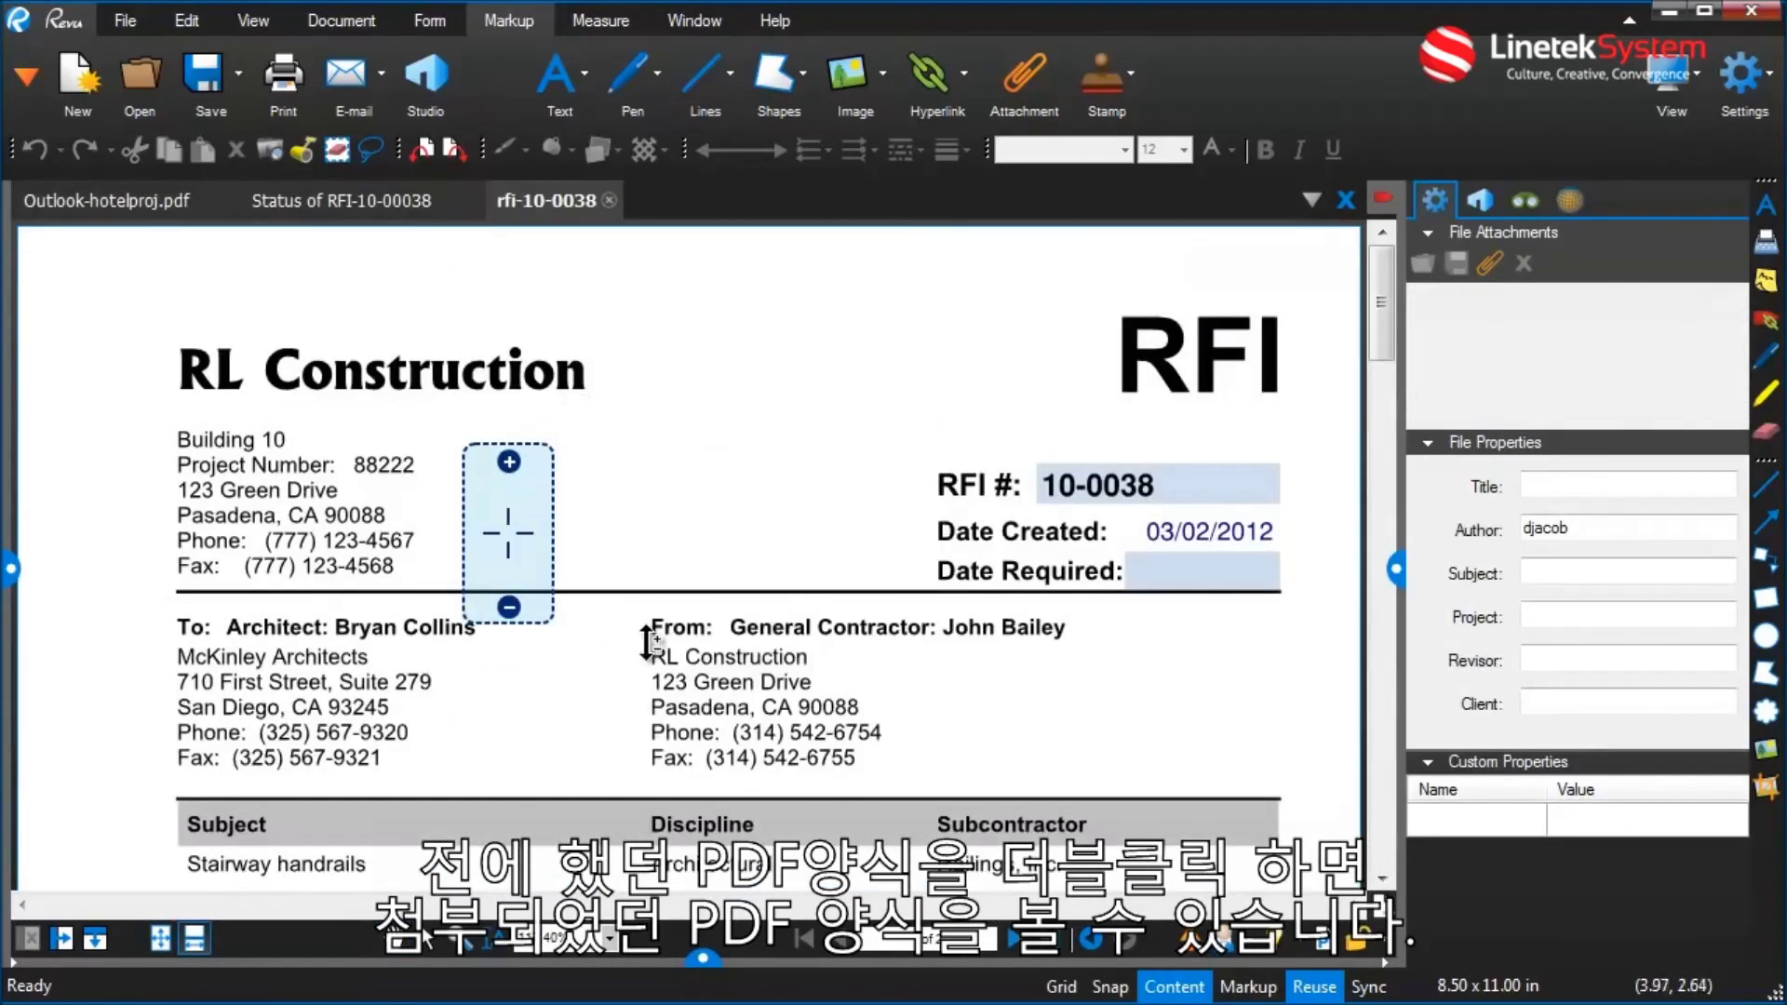
scroll(654, 651, down, 8)
scroll(654, 652, up, 8)
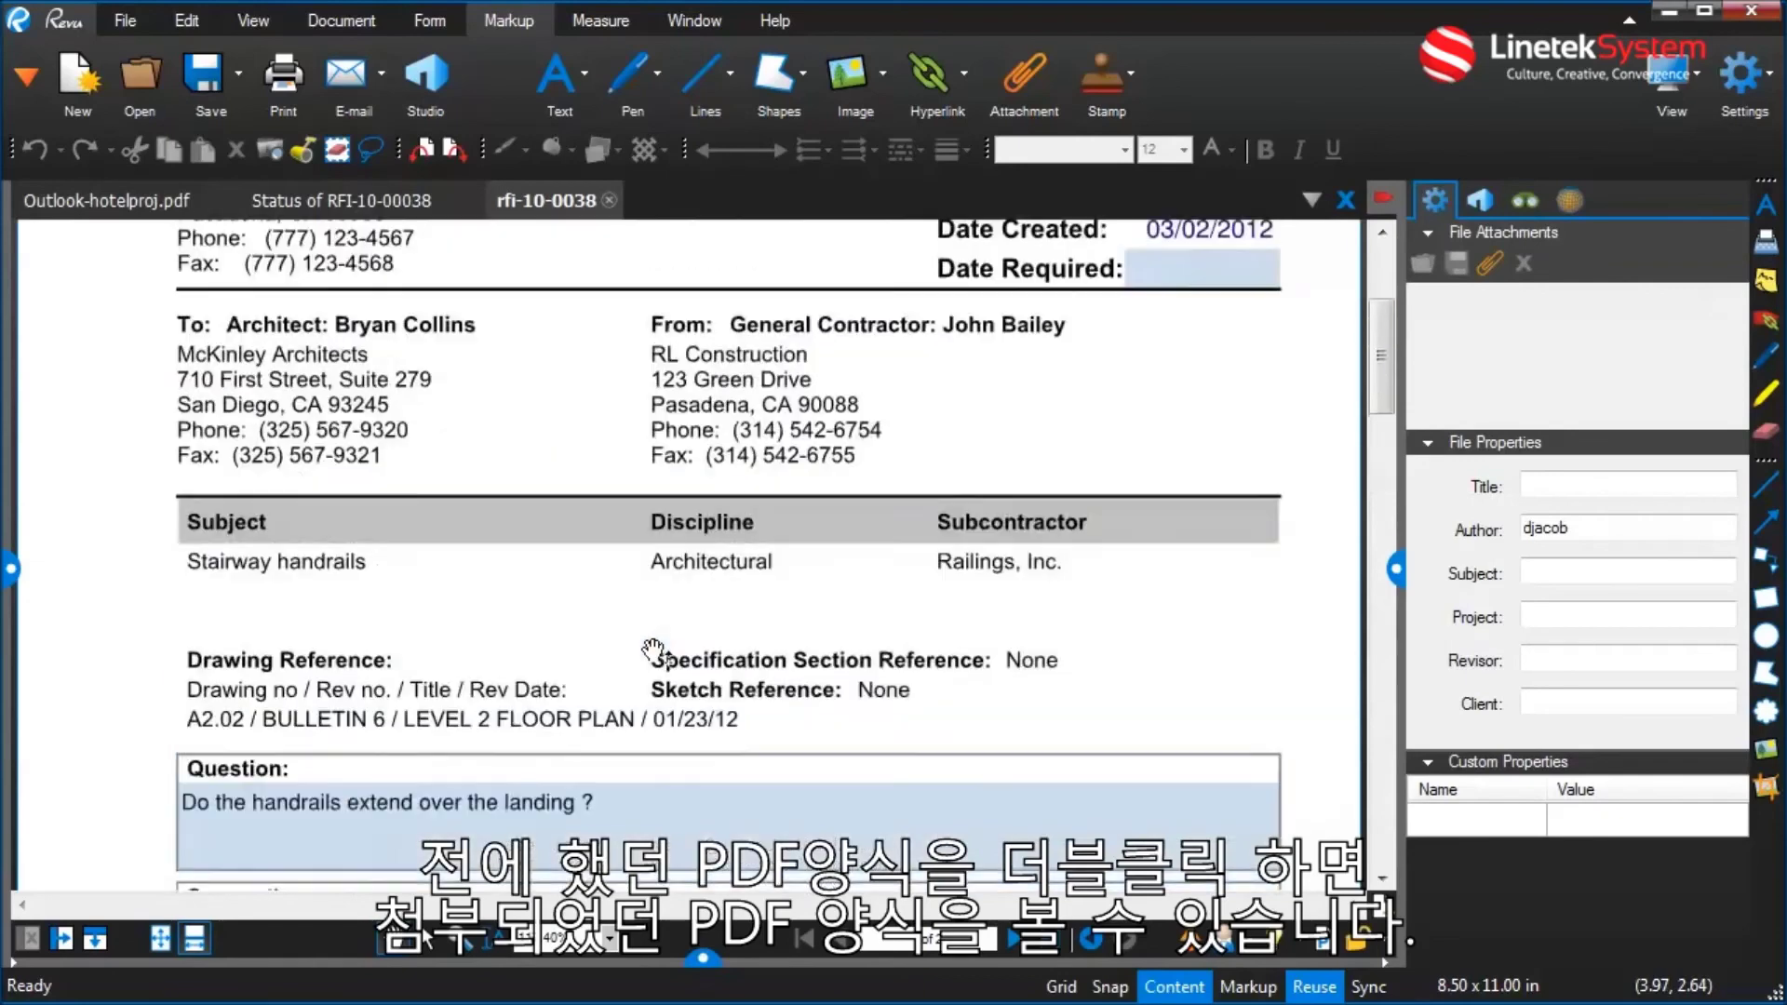
click(610, 200)
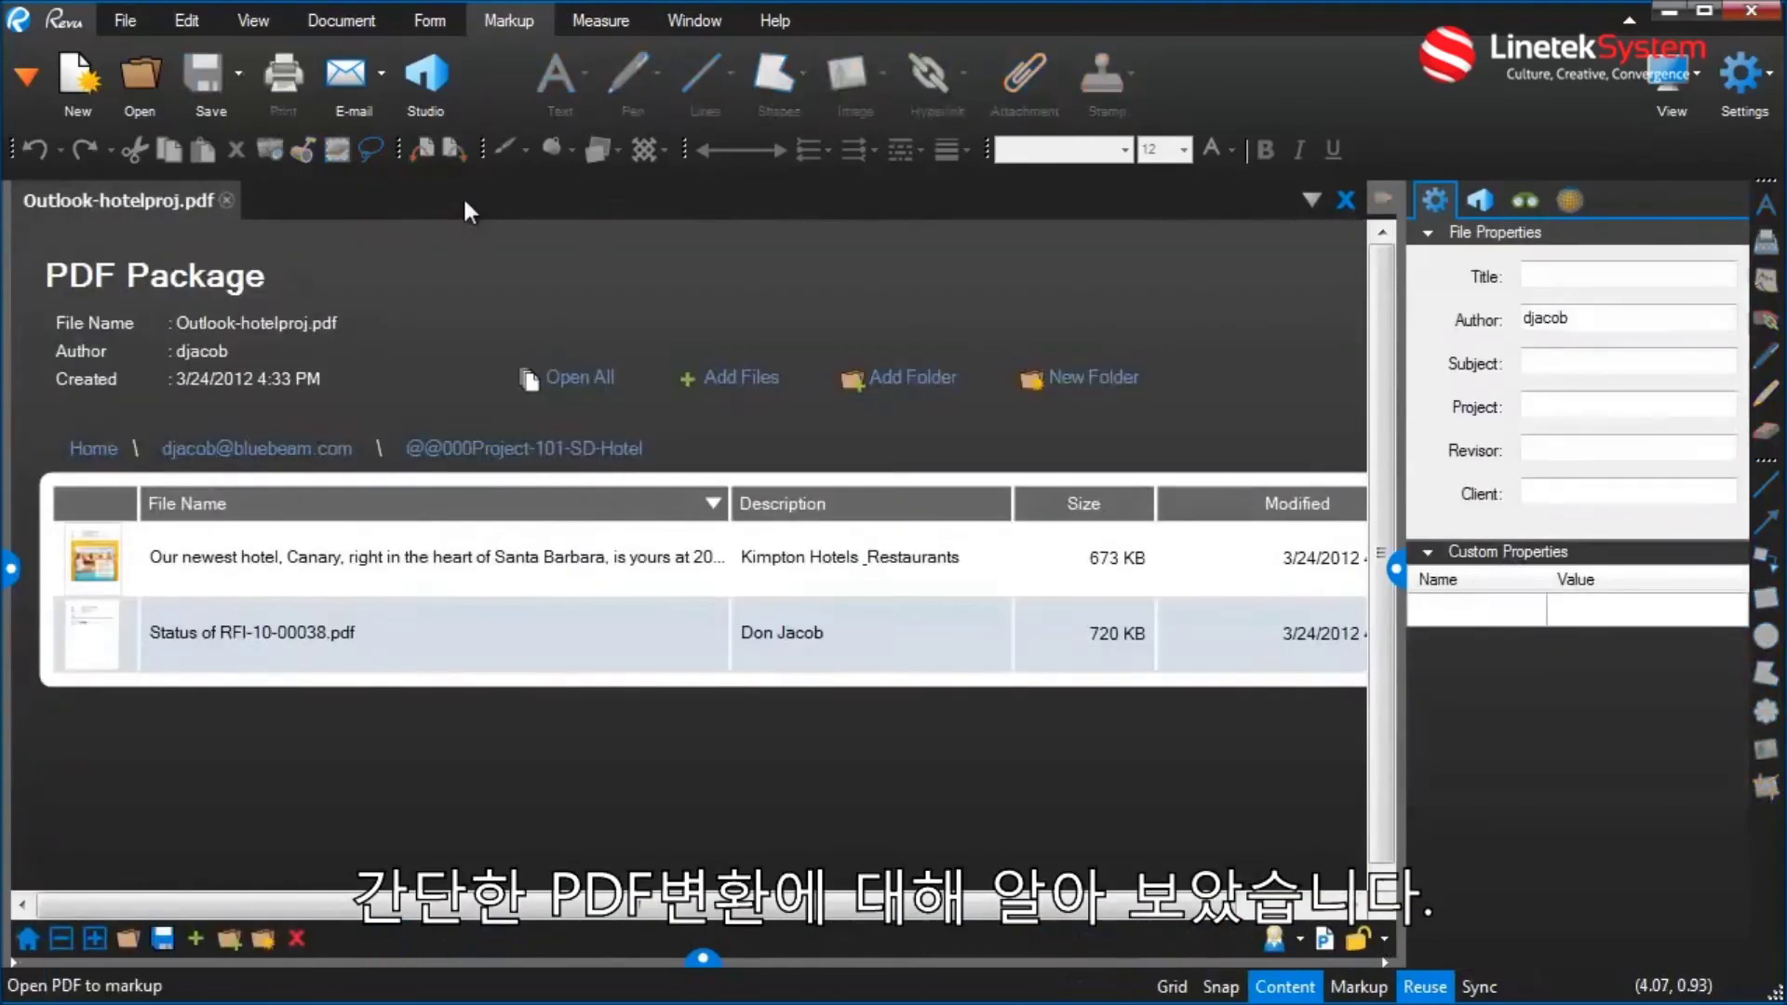